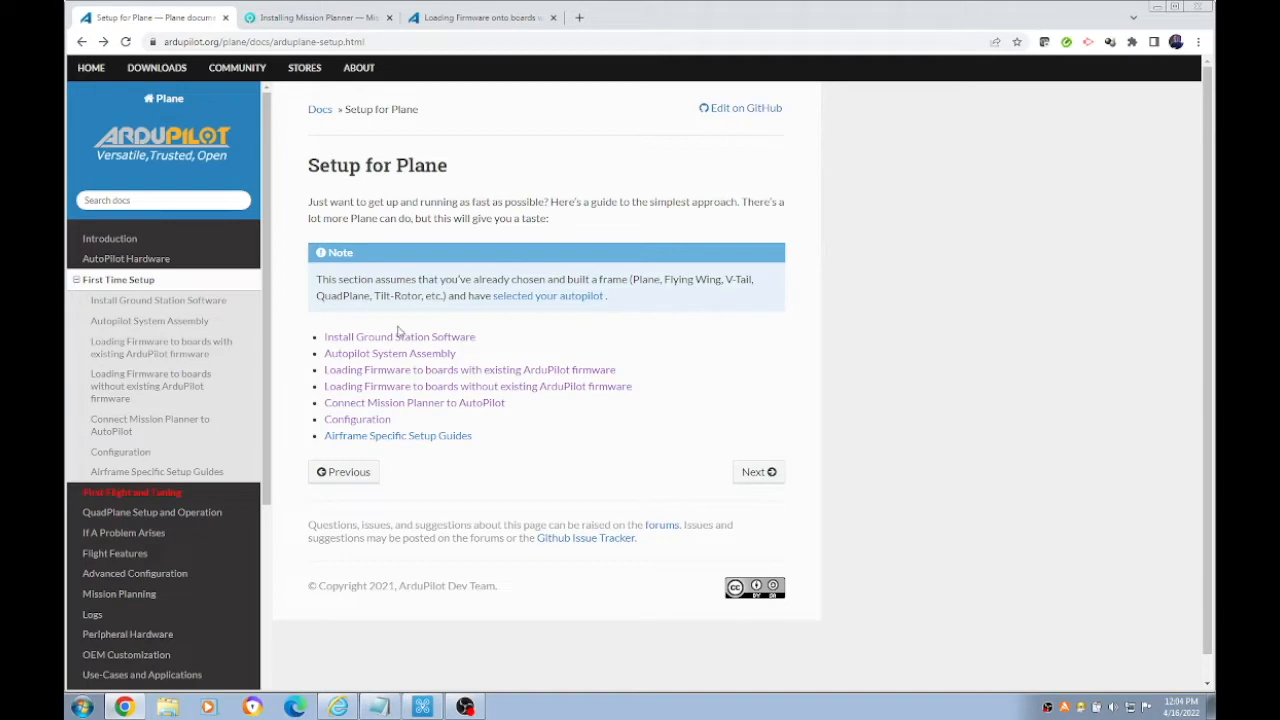
Step: Review the ArduPilot guides on installing Mission Planner and loading firmware onto boards without existing ArduPilot firmware
click(288, 18)
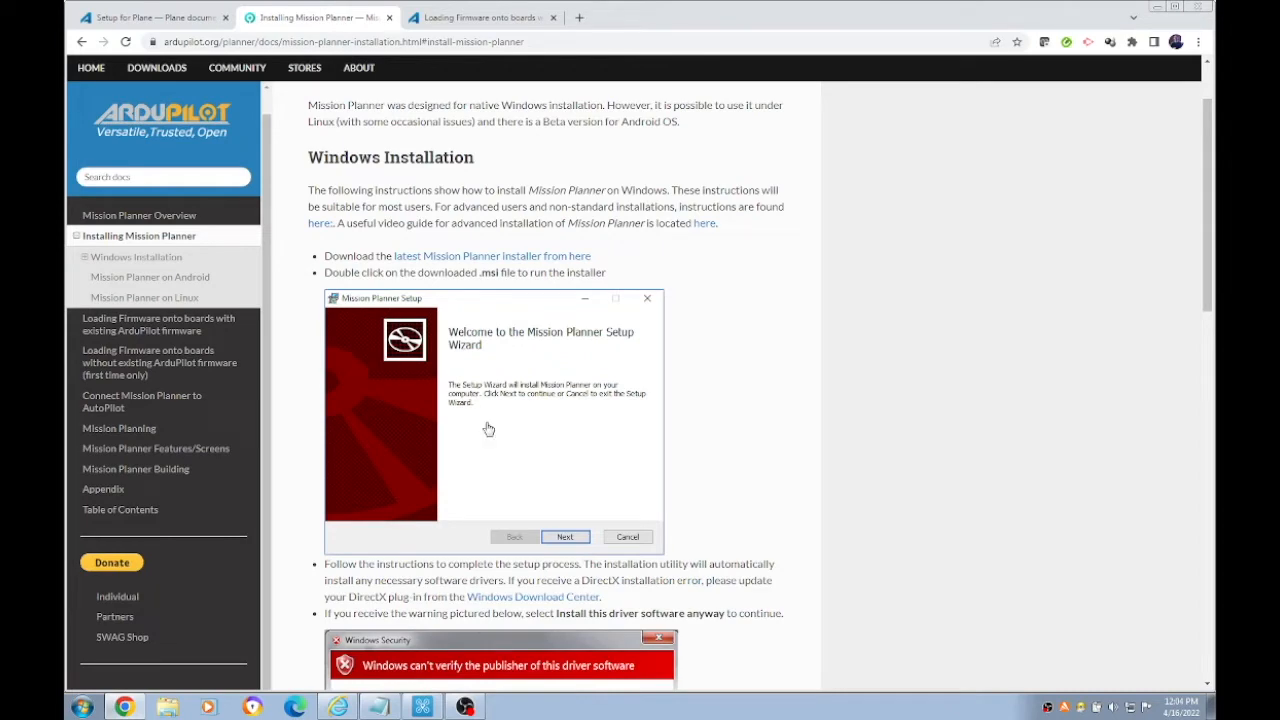
click(484, 18)
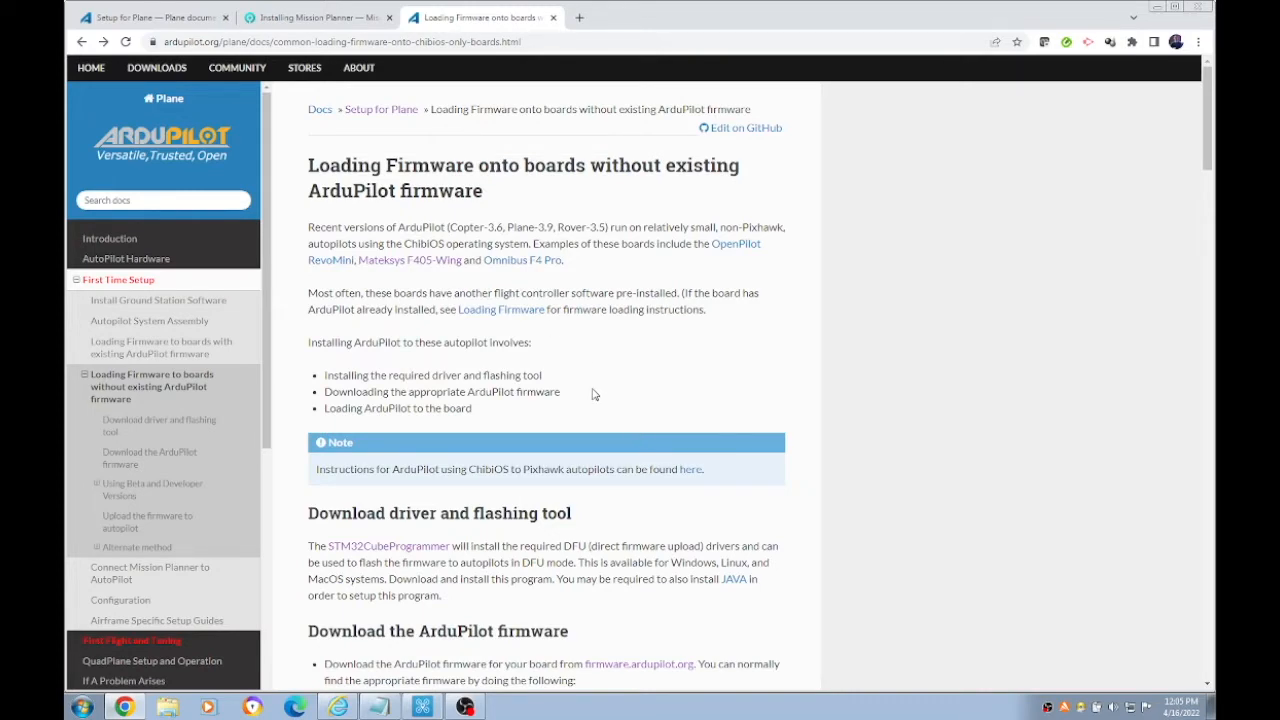
scroll(590, 398, down, 3)
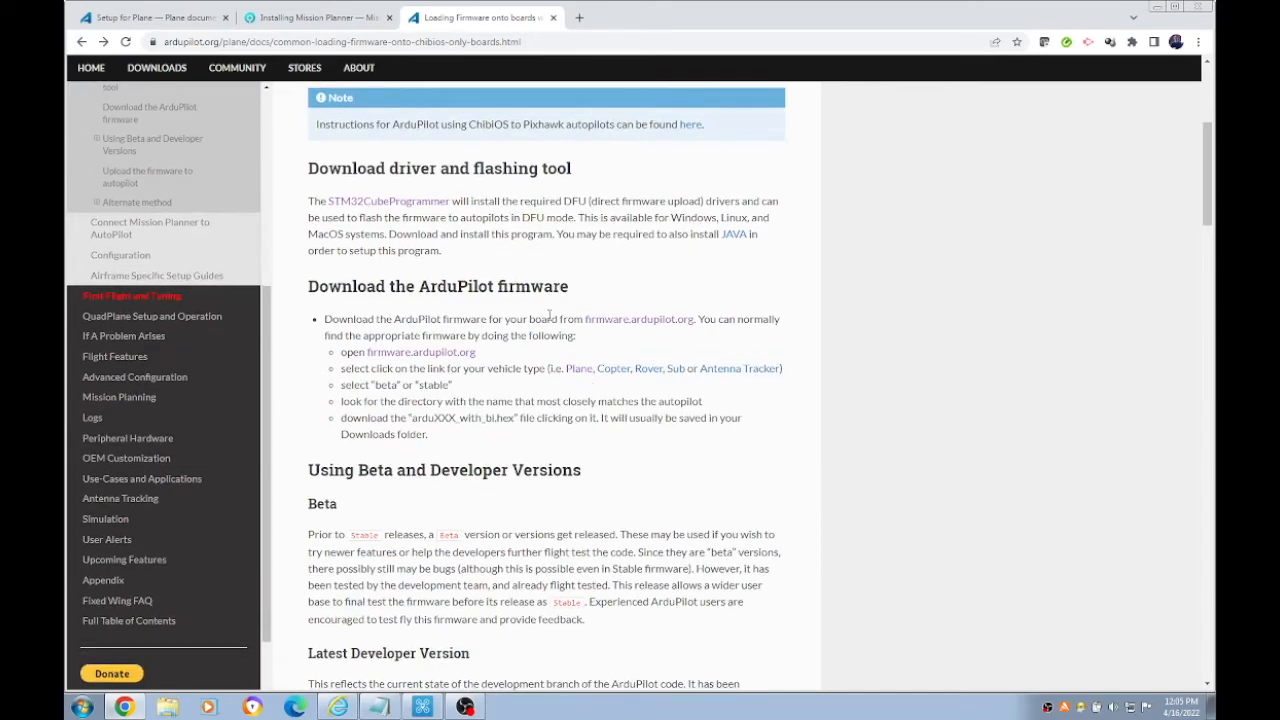
Step: Download arduplane_with_bl.hex for the MatekH743 board from the stable Plane builds on firmware.ardupilot.org
click(410, 356)
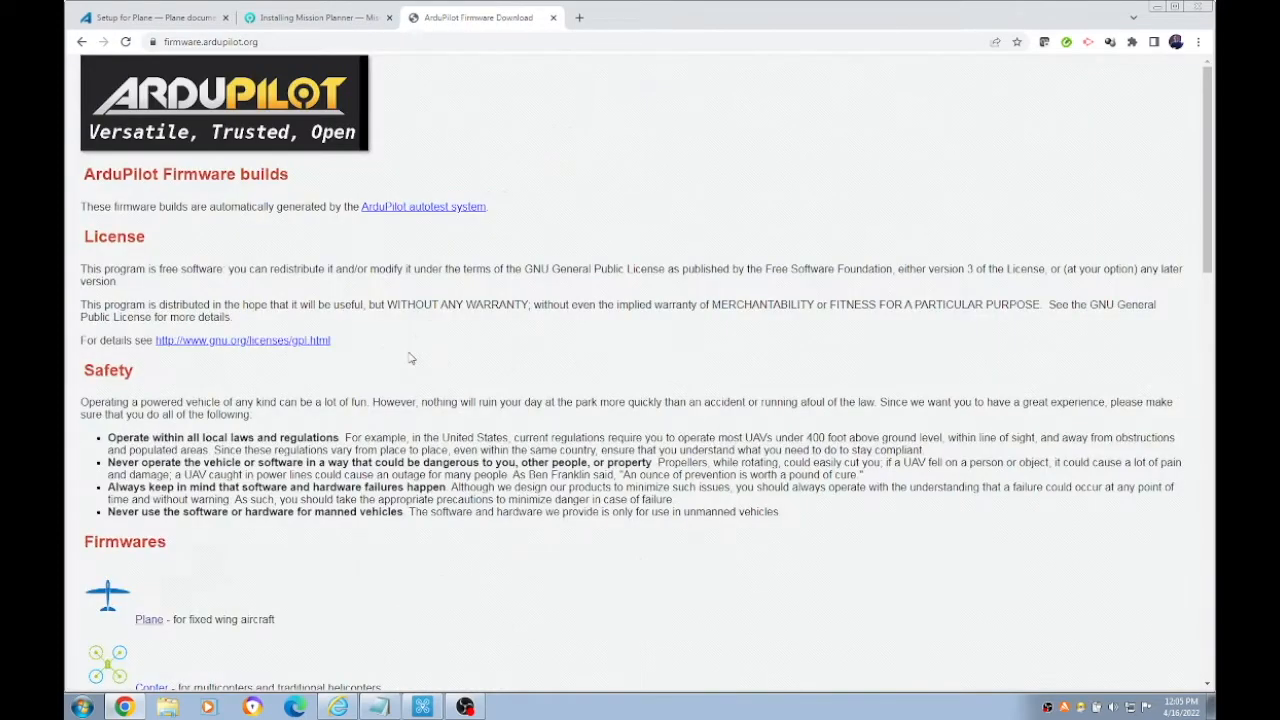
scroll(410, 358, down, 1)
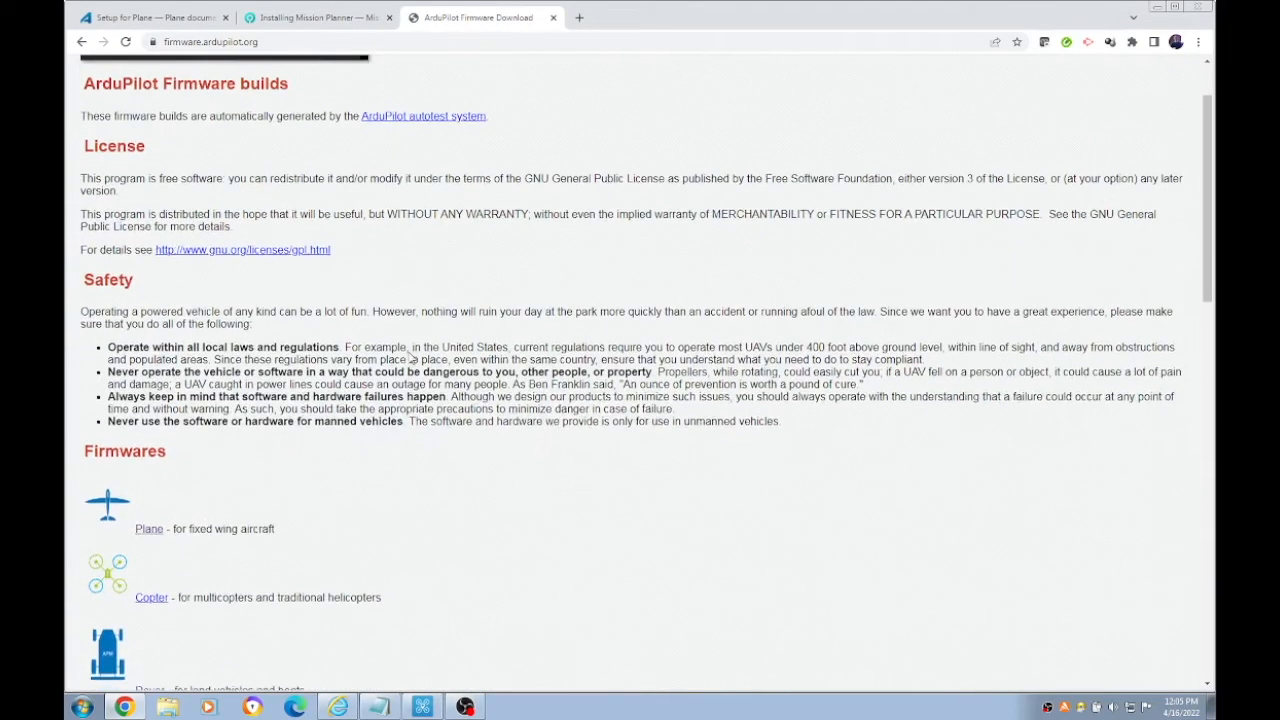
scroll(410, 352, down, 1)
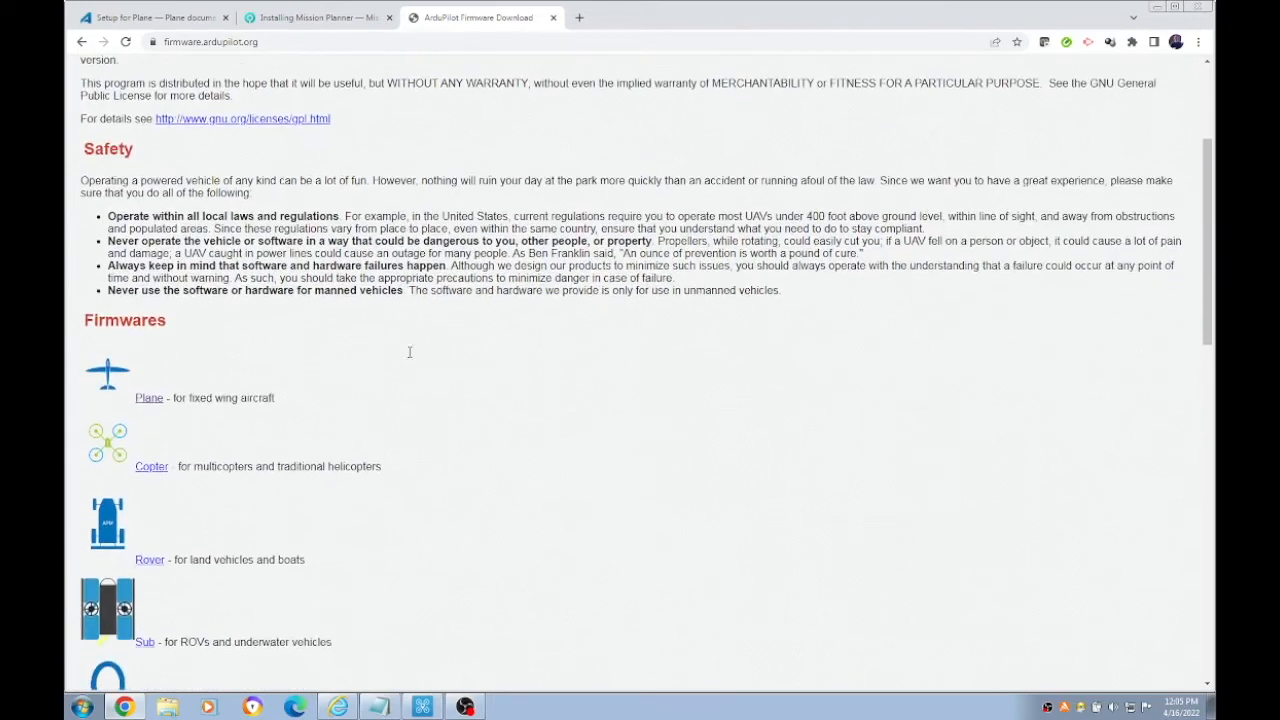
click(146, 398)
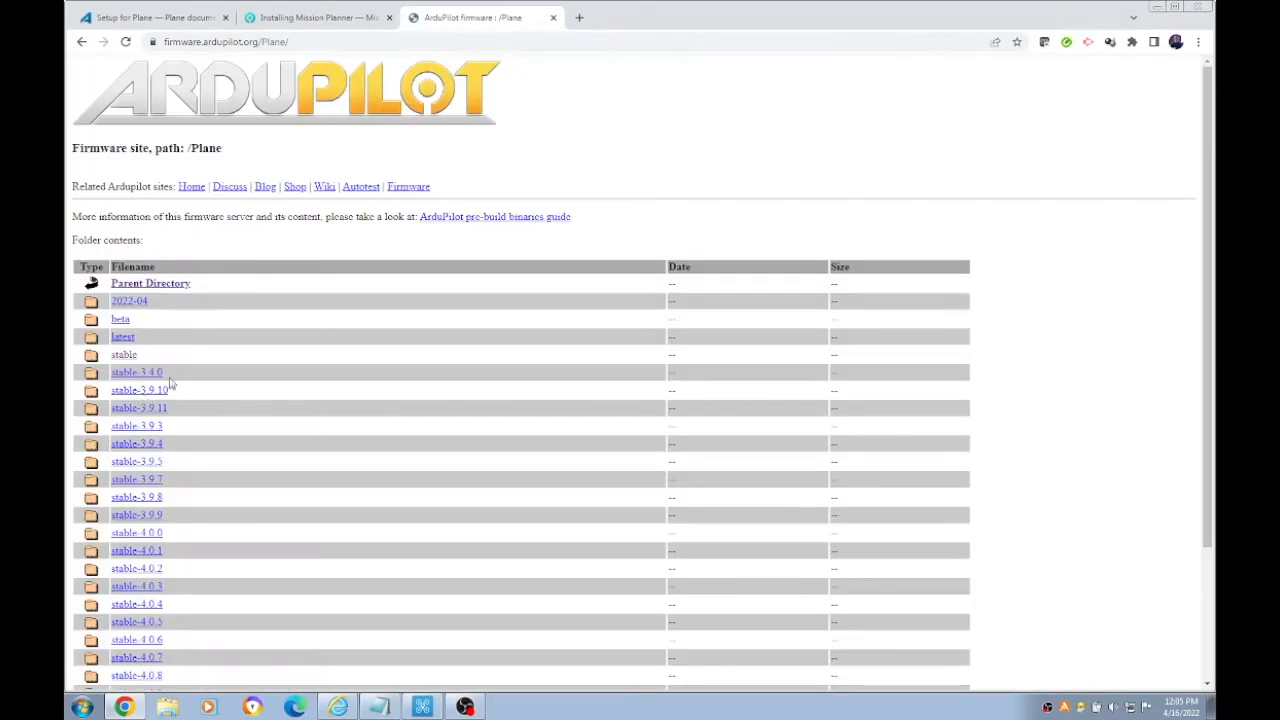
click(122, 356)
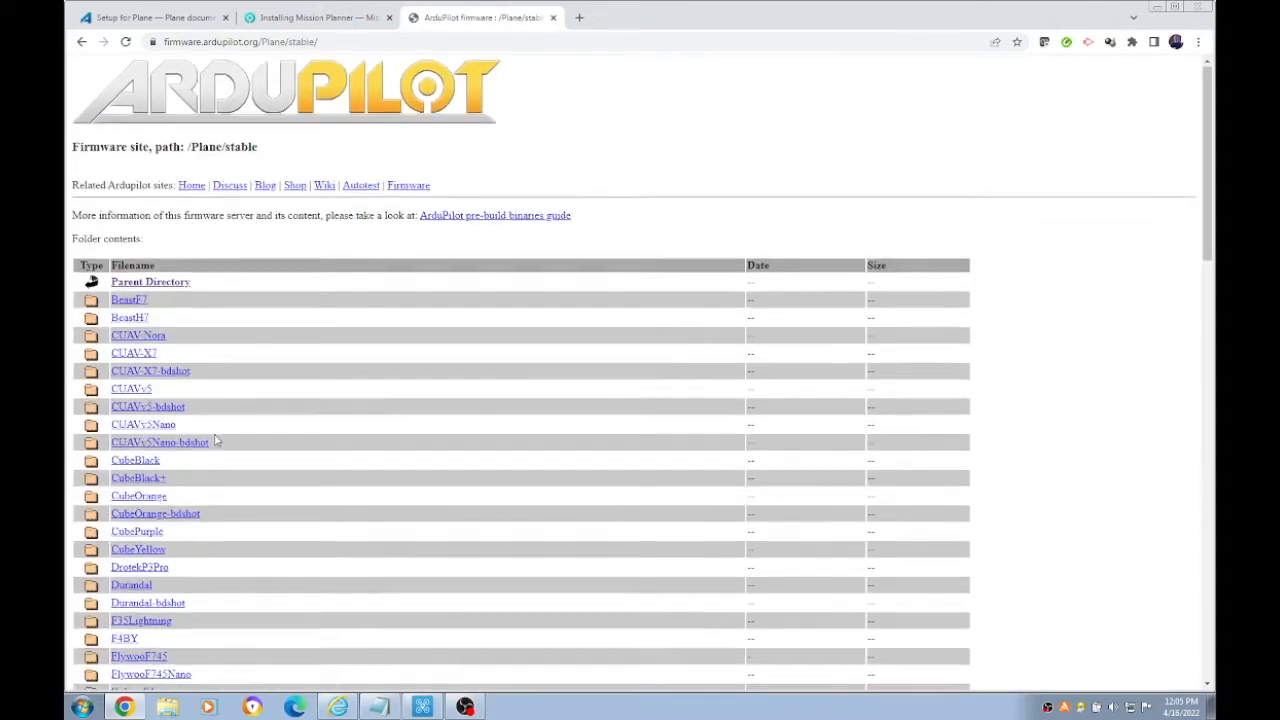
scroll(215, 440, down, 4)
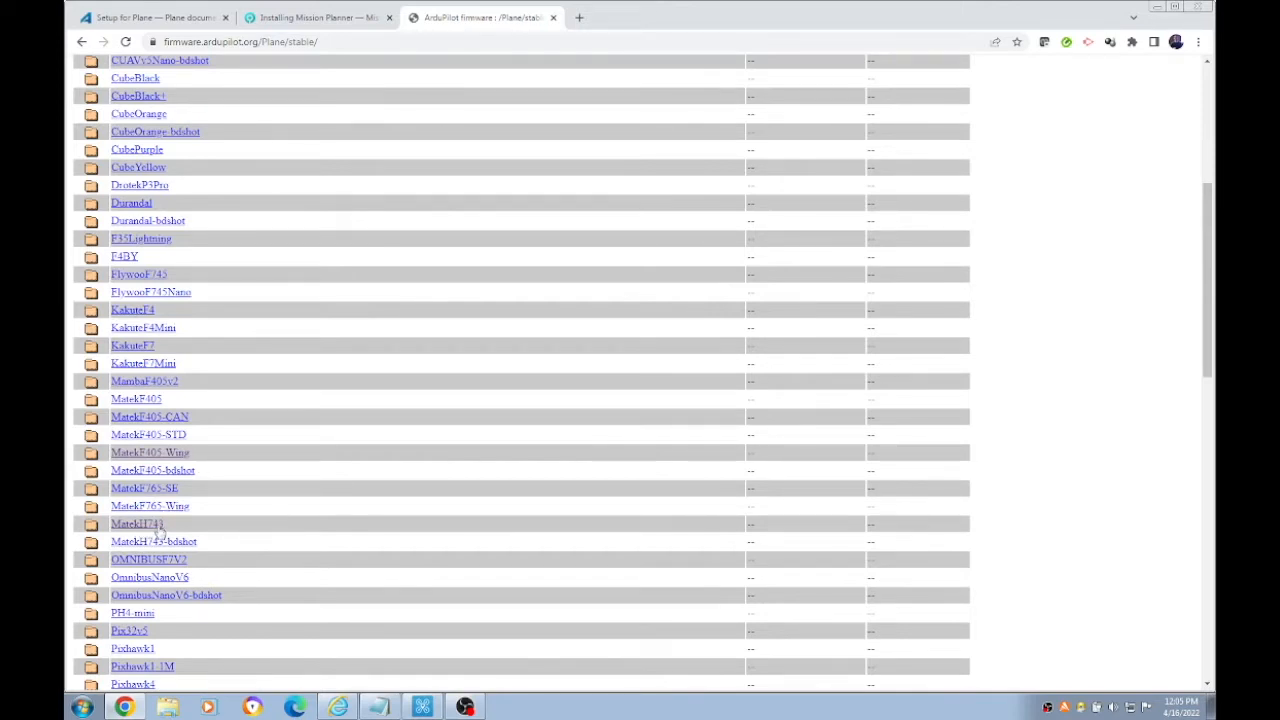
click(157, 526)
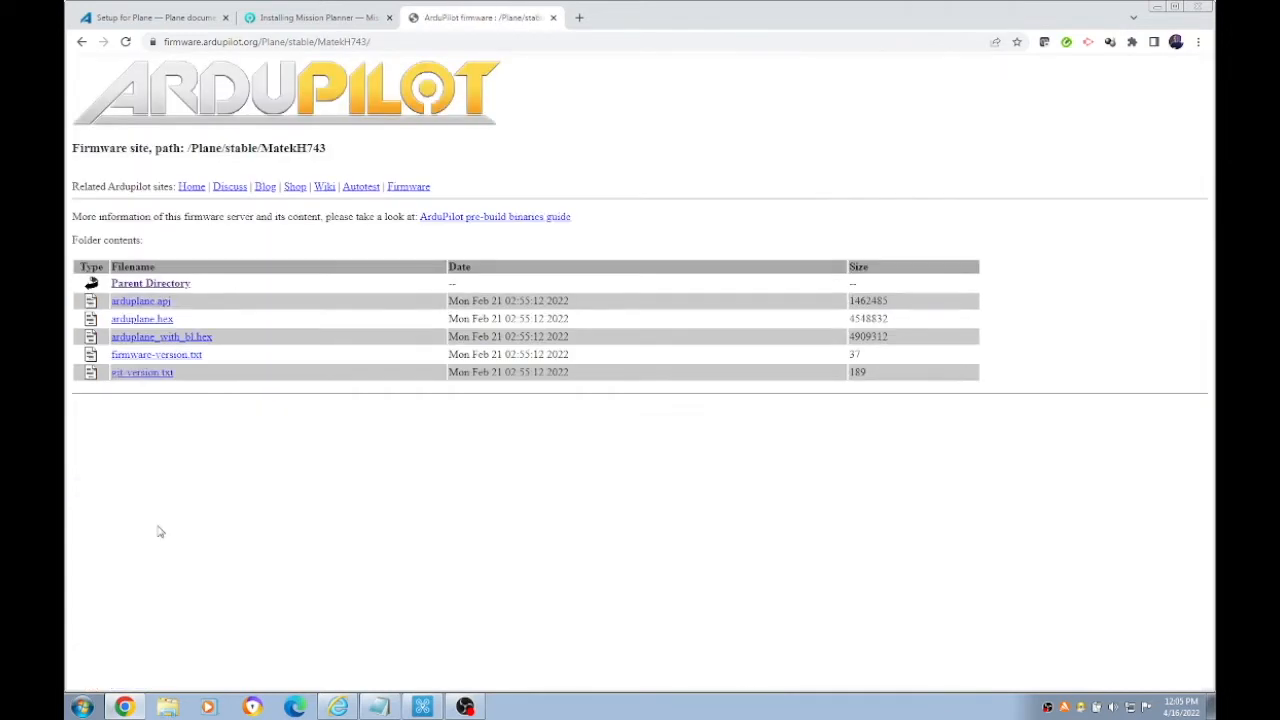
click(202, 342)
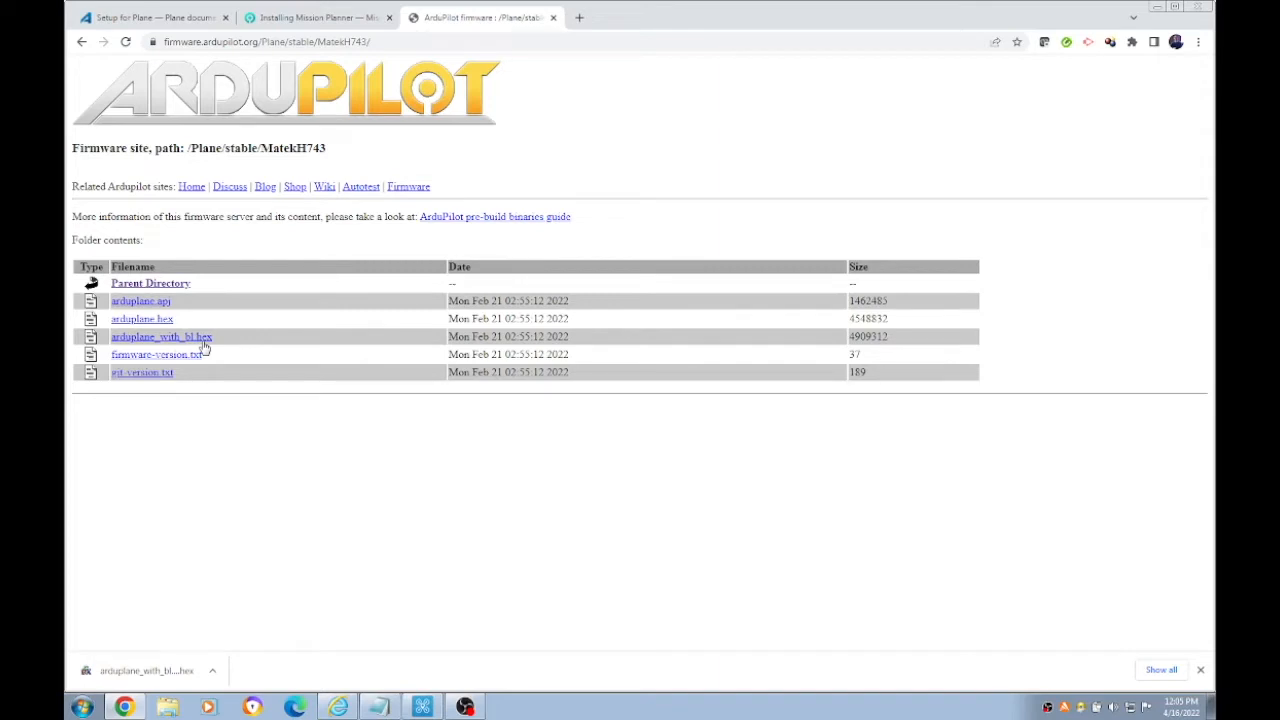
Step: Switch to INAV Configurator and load the downloaded arduplane_with_bl (1).hex as local firmware in the firmware flasher
click(424, 704)
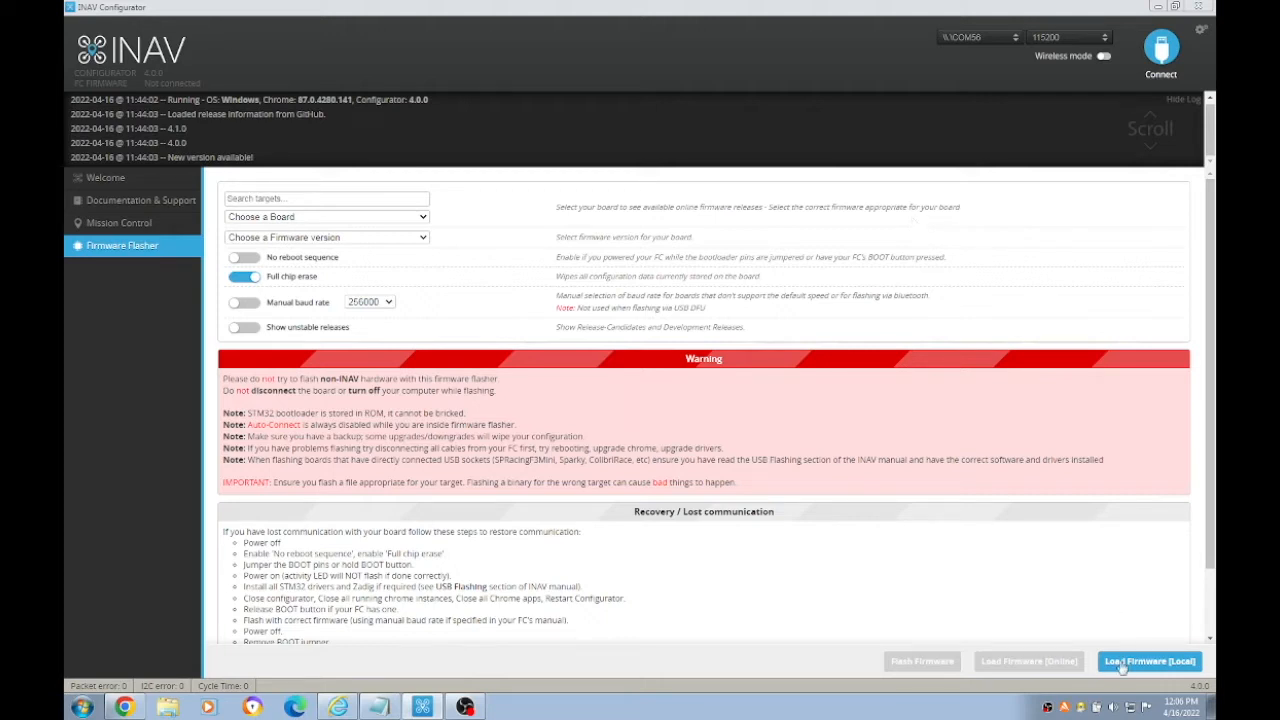
click(1166, 672)
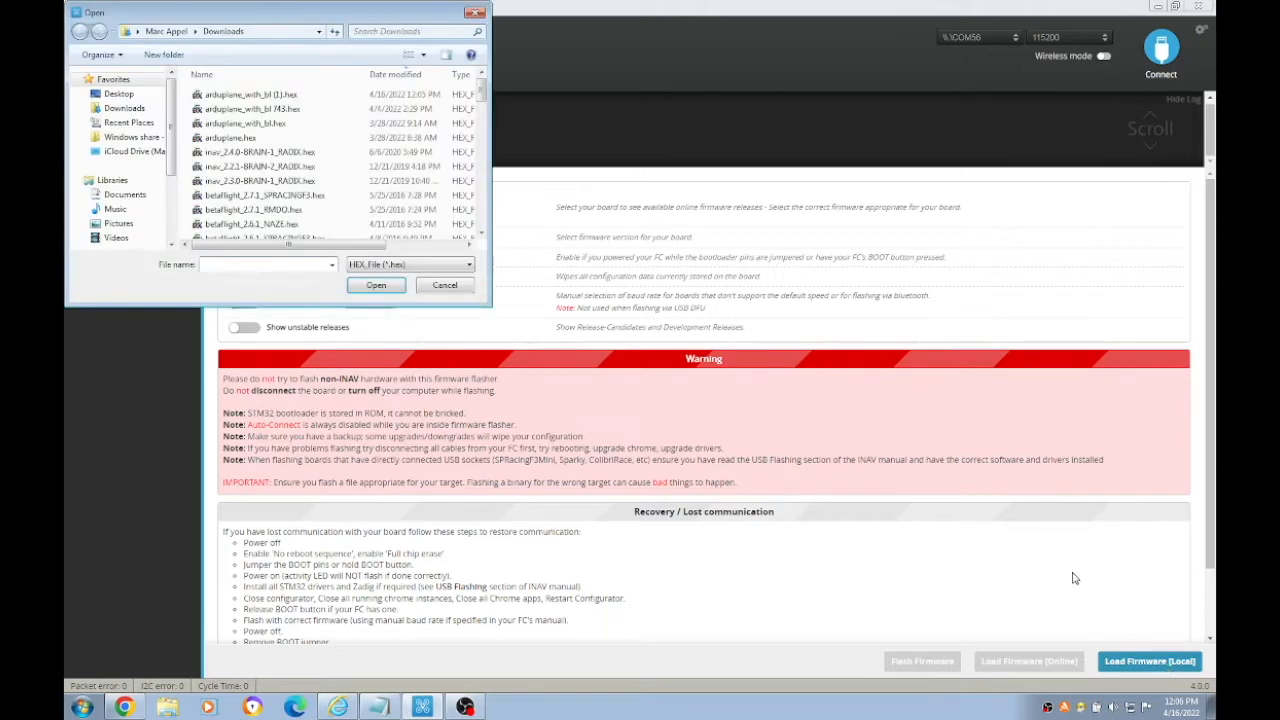
double_click(244, 96)
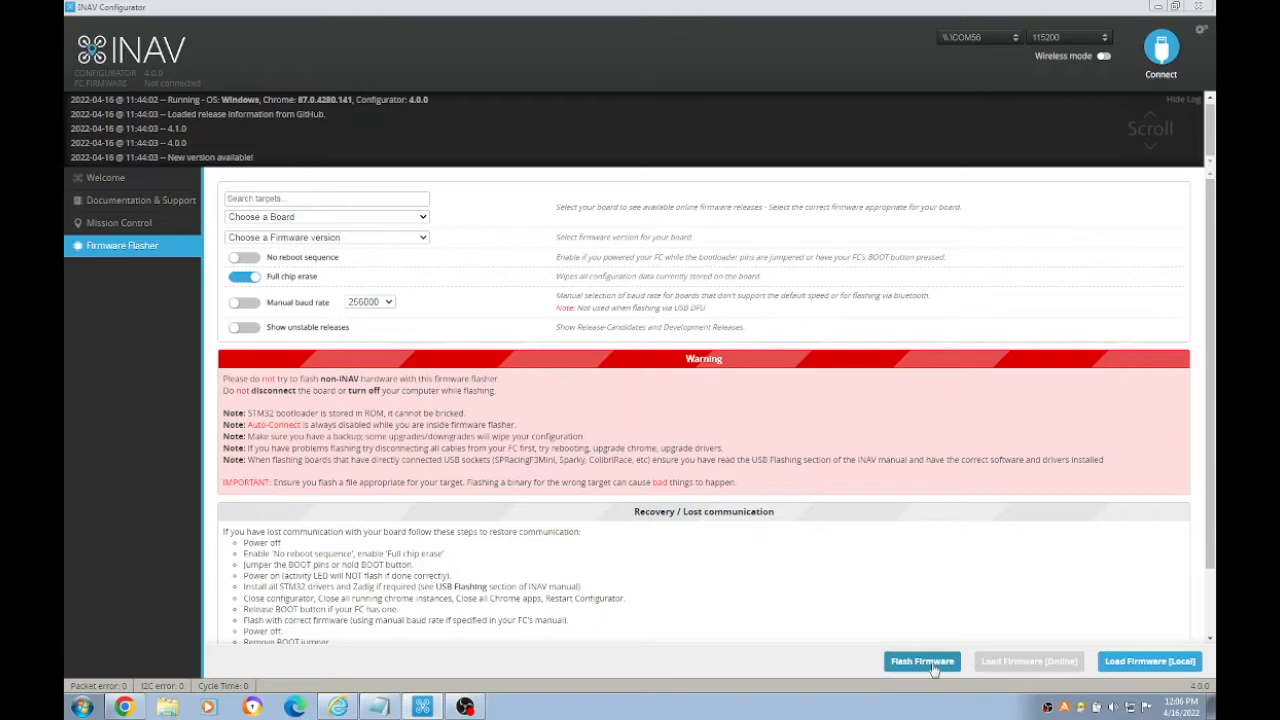
scroll(899, 432, down, 1)
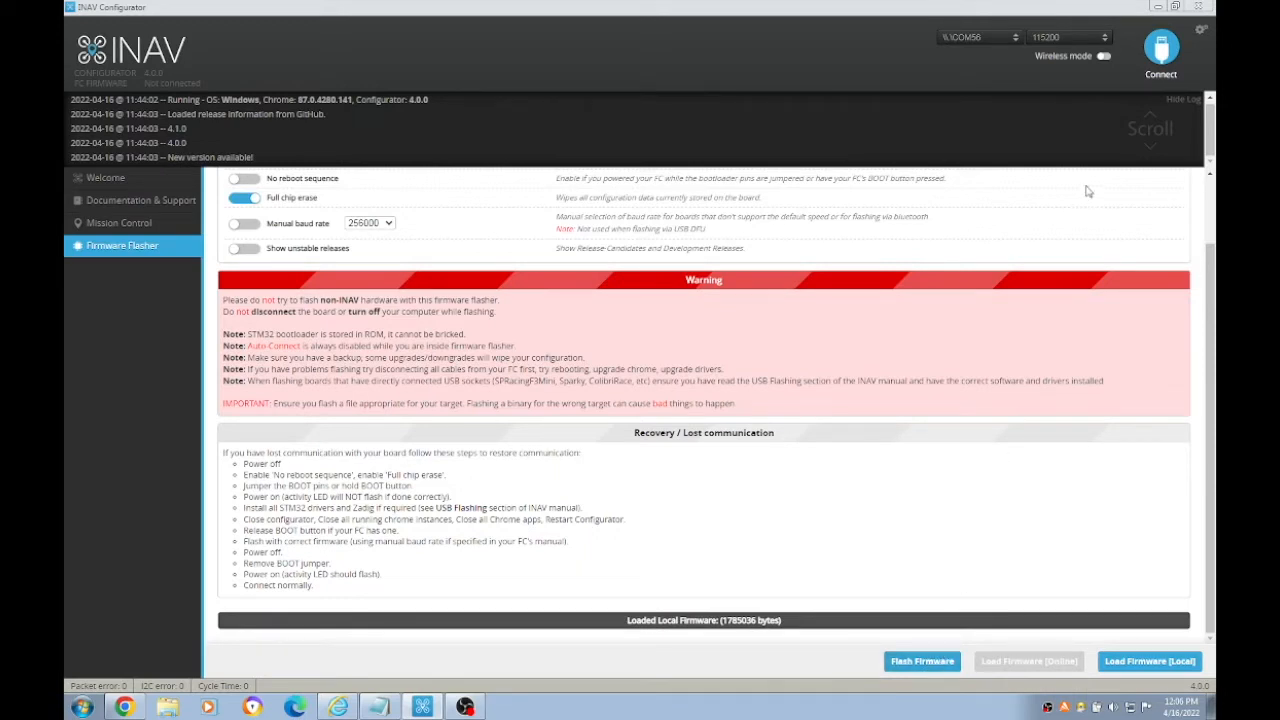
Step: Close INAV Configurator, then launch Mission Planner and connect to the flight controller on COM55 at 115200 baud
click(1201, 8)
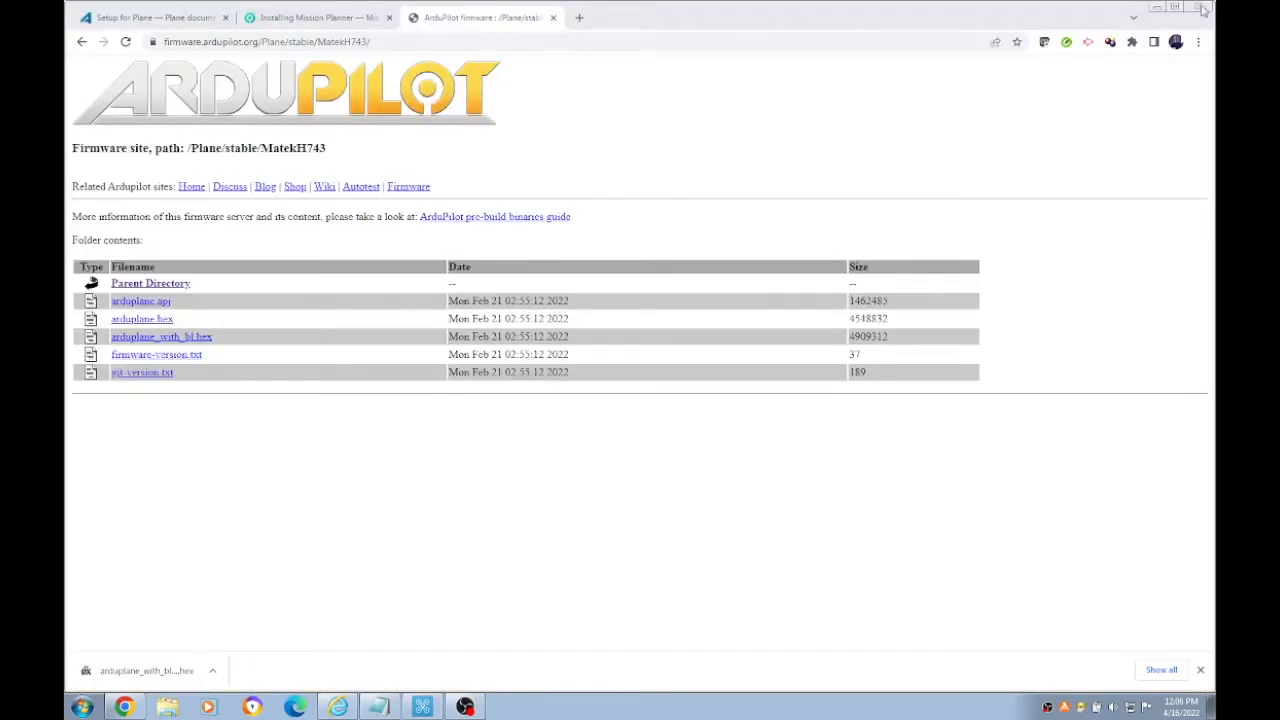
click(1156, 8)
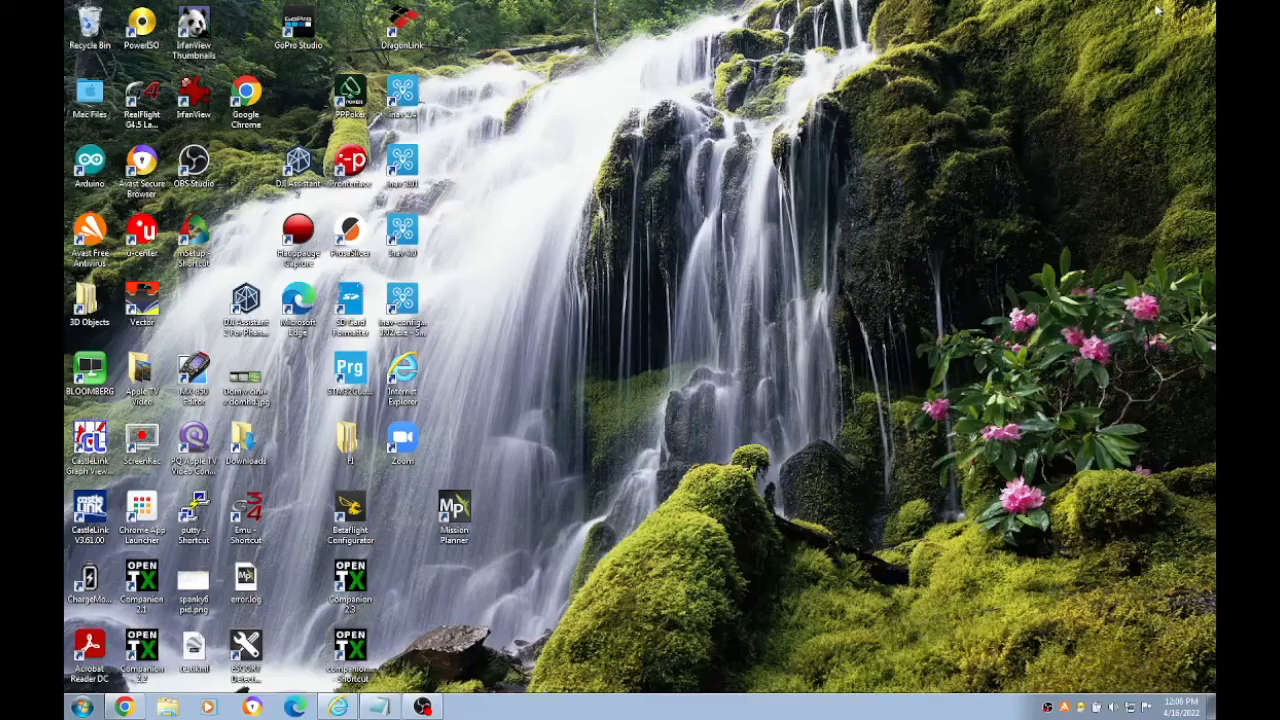
double_click(464, 507)
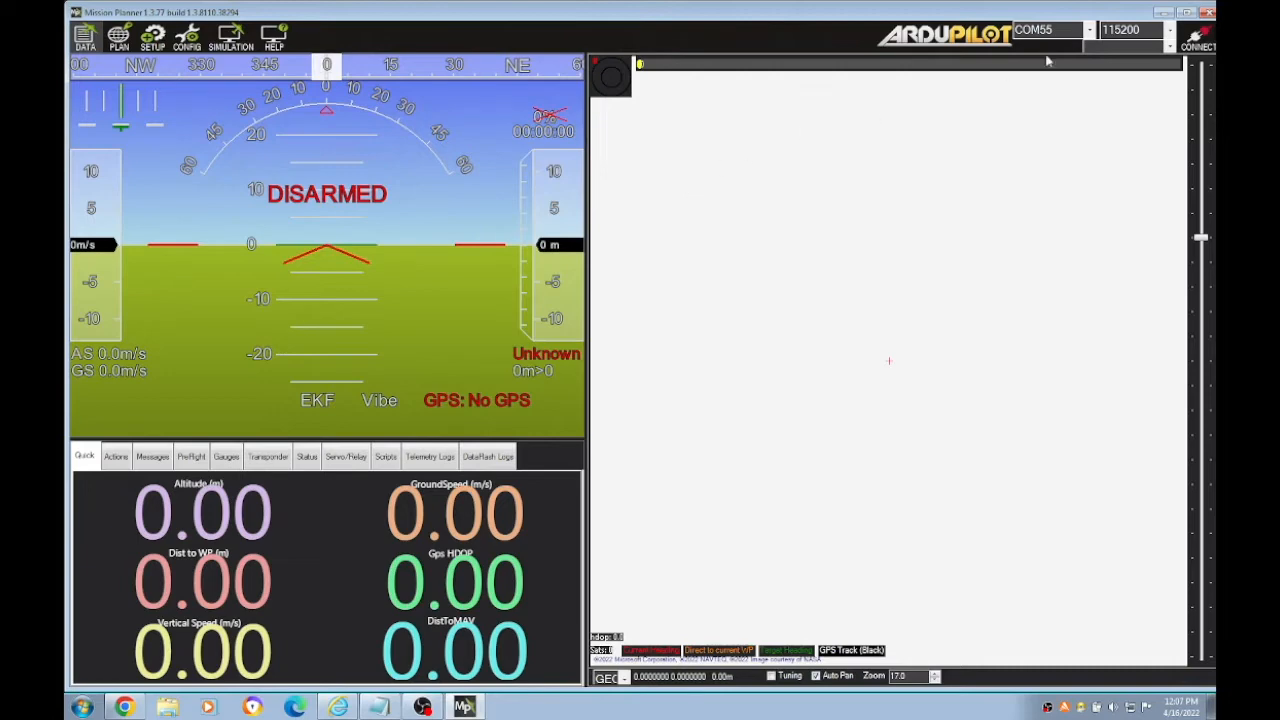
click(1199, 40)
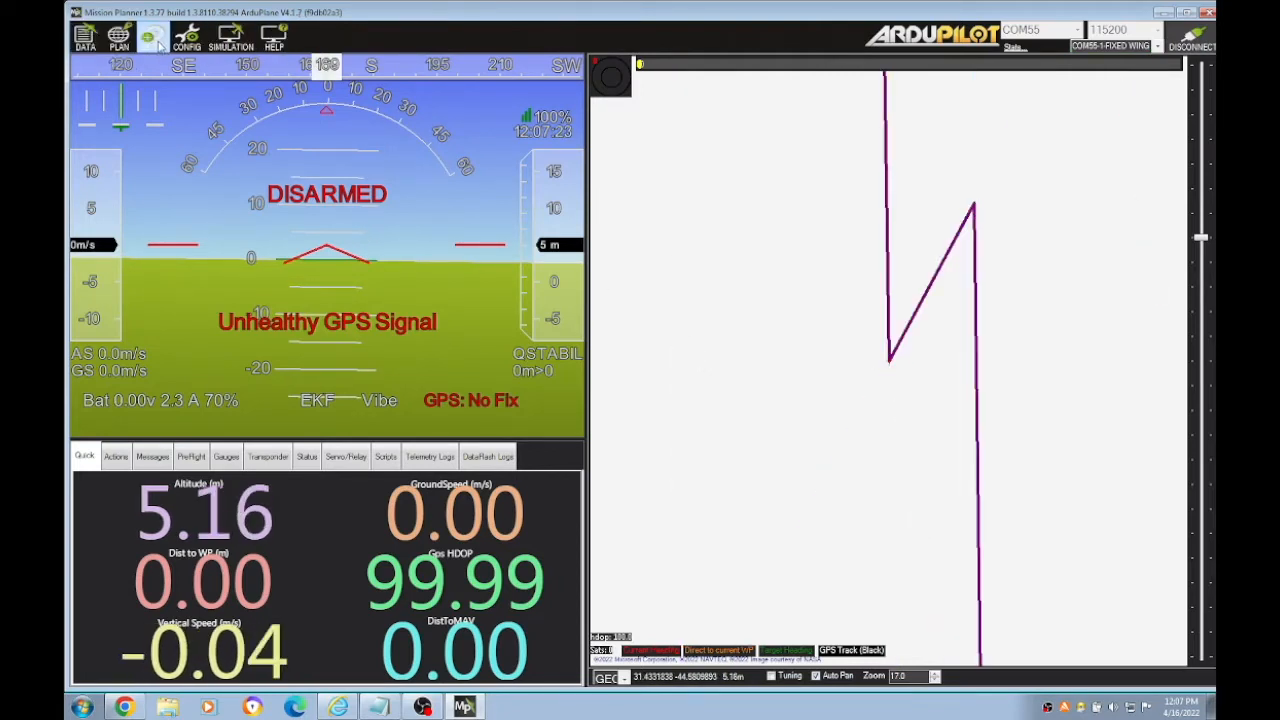
Step: Look over the Setup and Config sections, including the basic tuning parameters of the connected plane
click(152, 38)
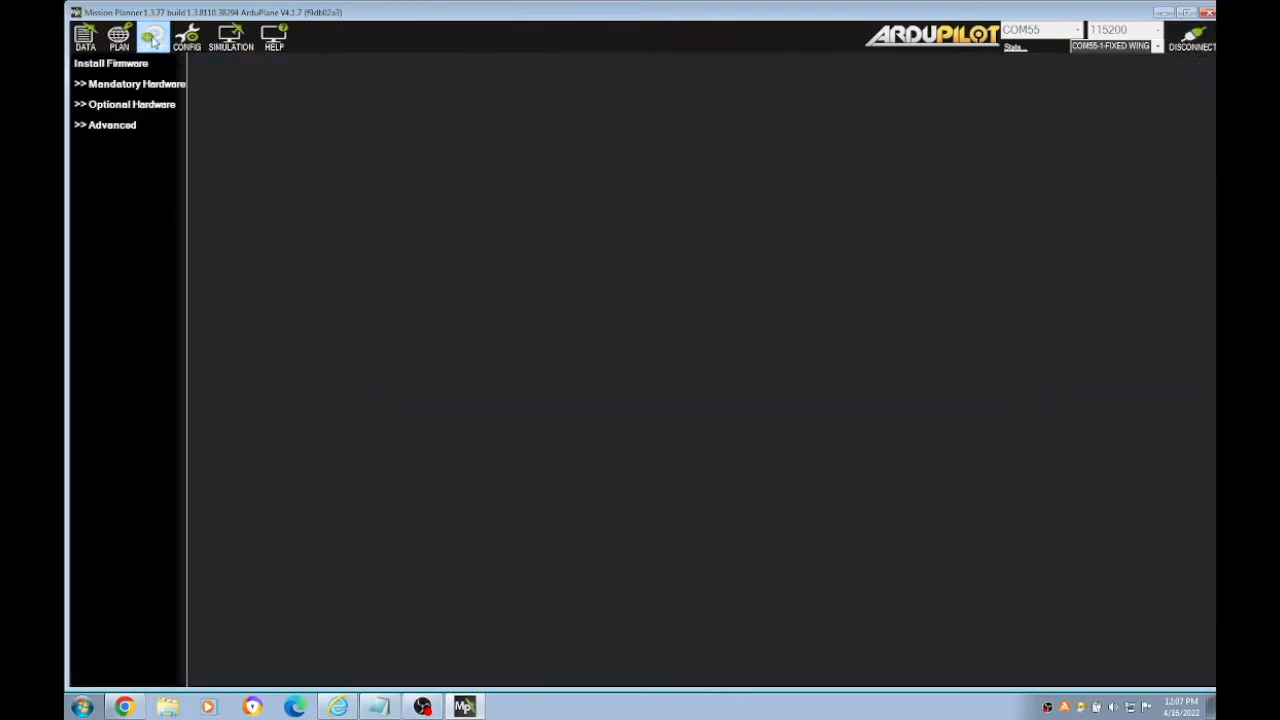
click(186, 38)
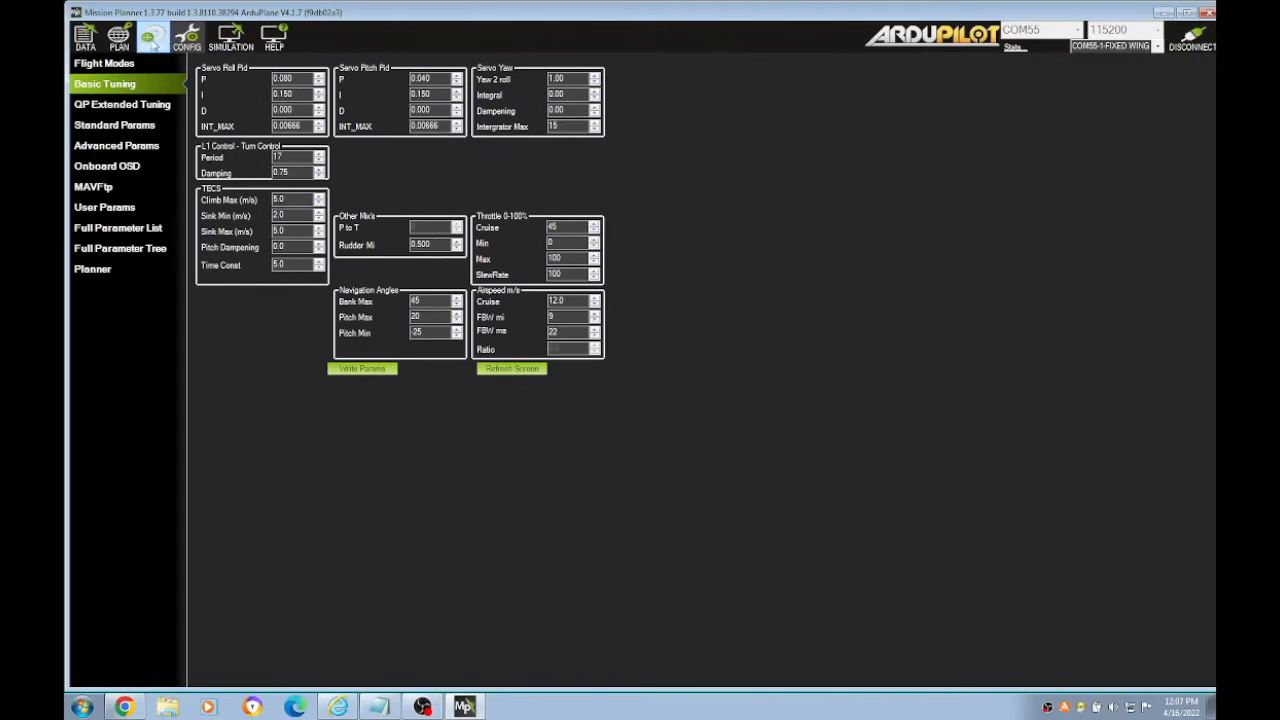
click(151, 39)
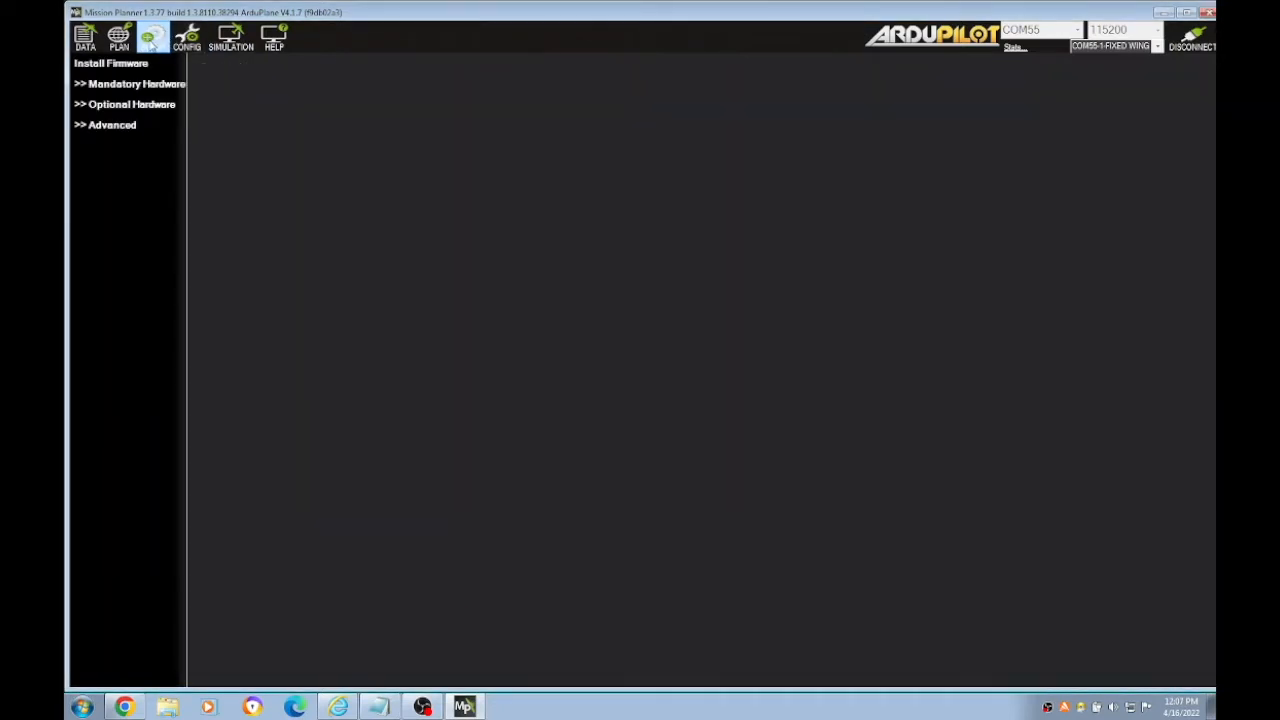
click(182, 40)
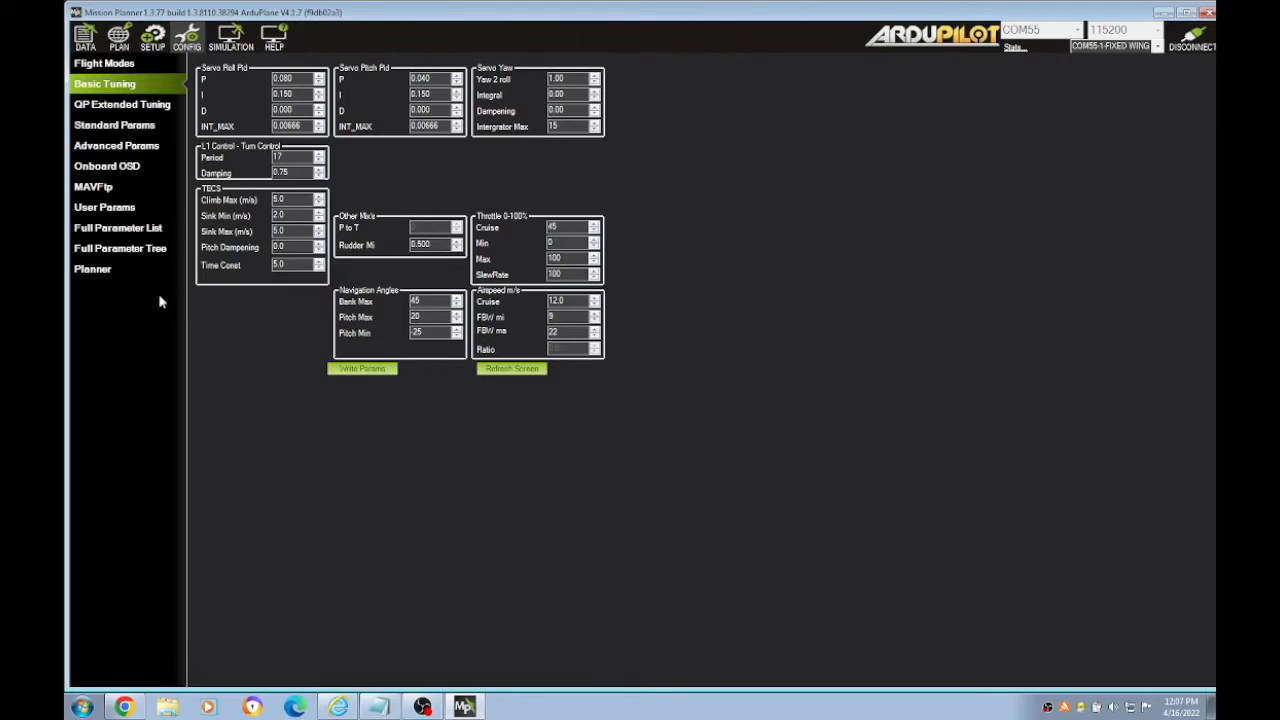
Step: Search the full parameter list for q_ena to find the QuadPlane enable parameter
click(128, 228)
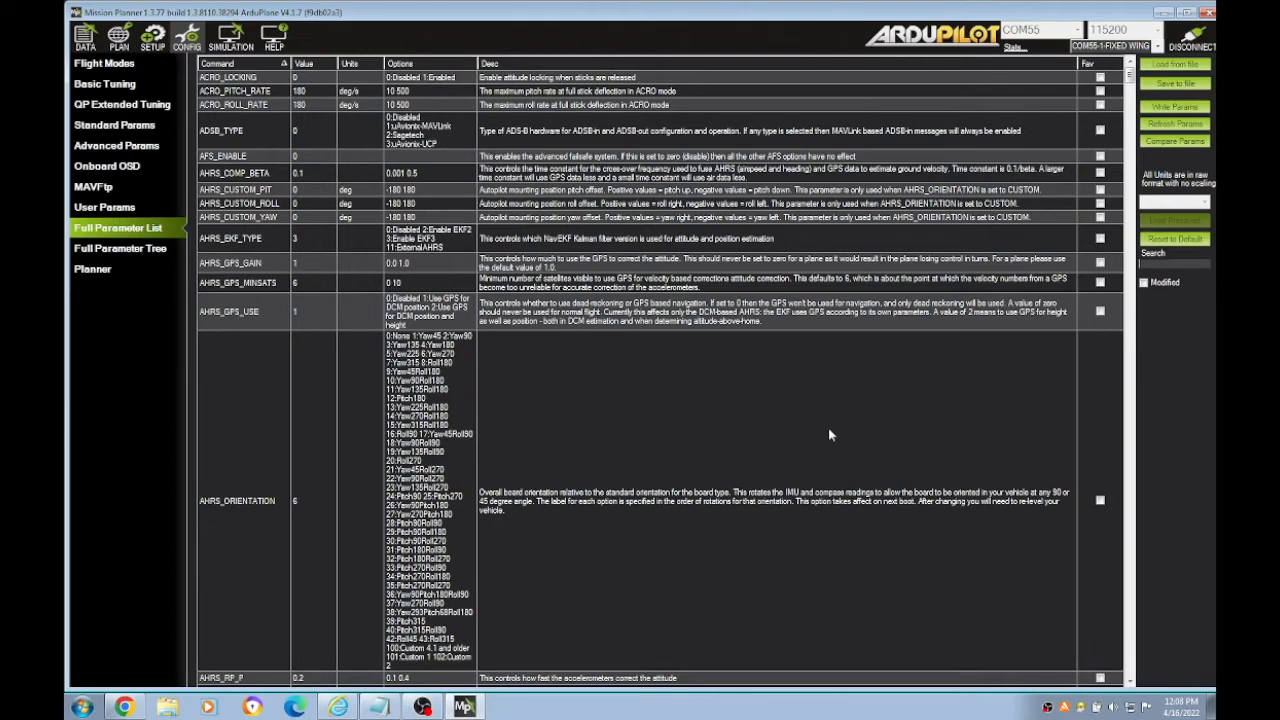
click(1157, 262)
text(q_enab)
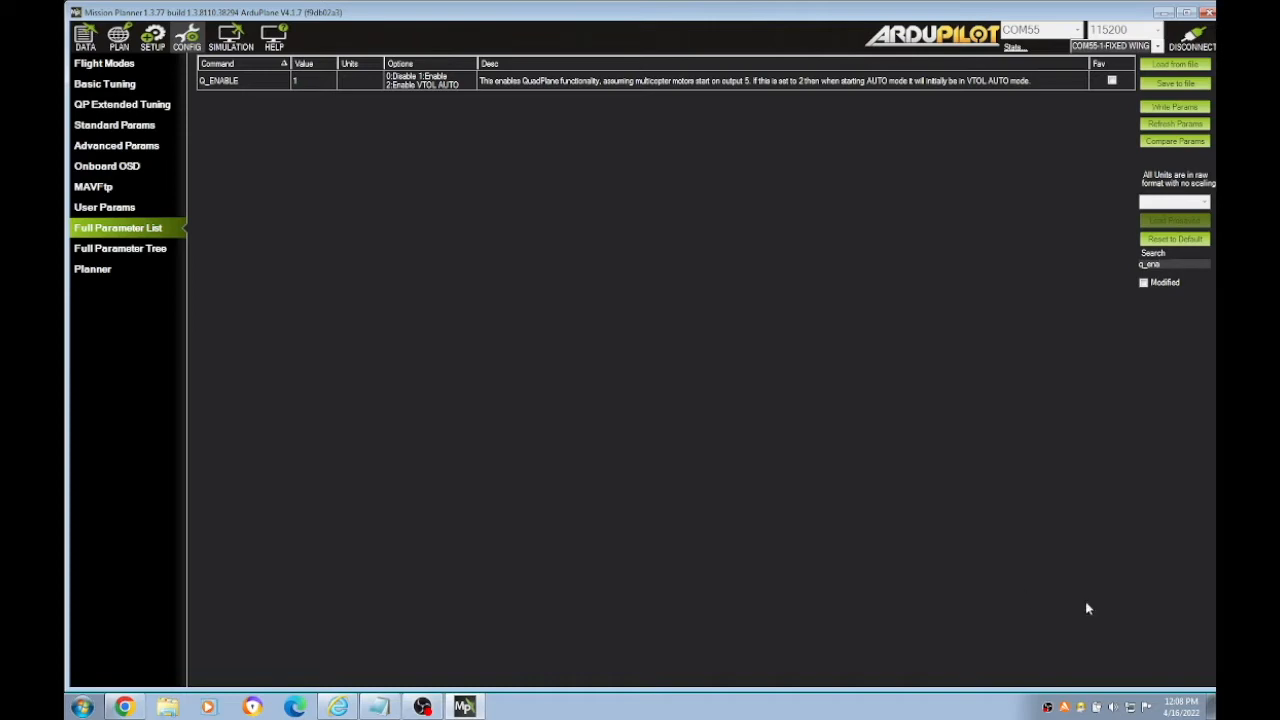
Step: Broaden the parameter search to q_ and look through all the QuadPlane parameters
key(BackSpace)
key(BackSpace)
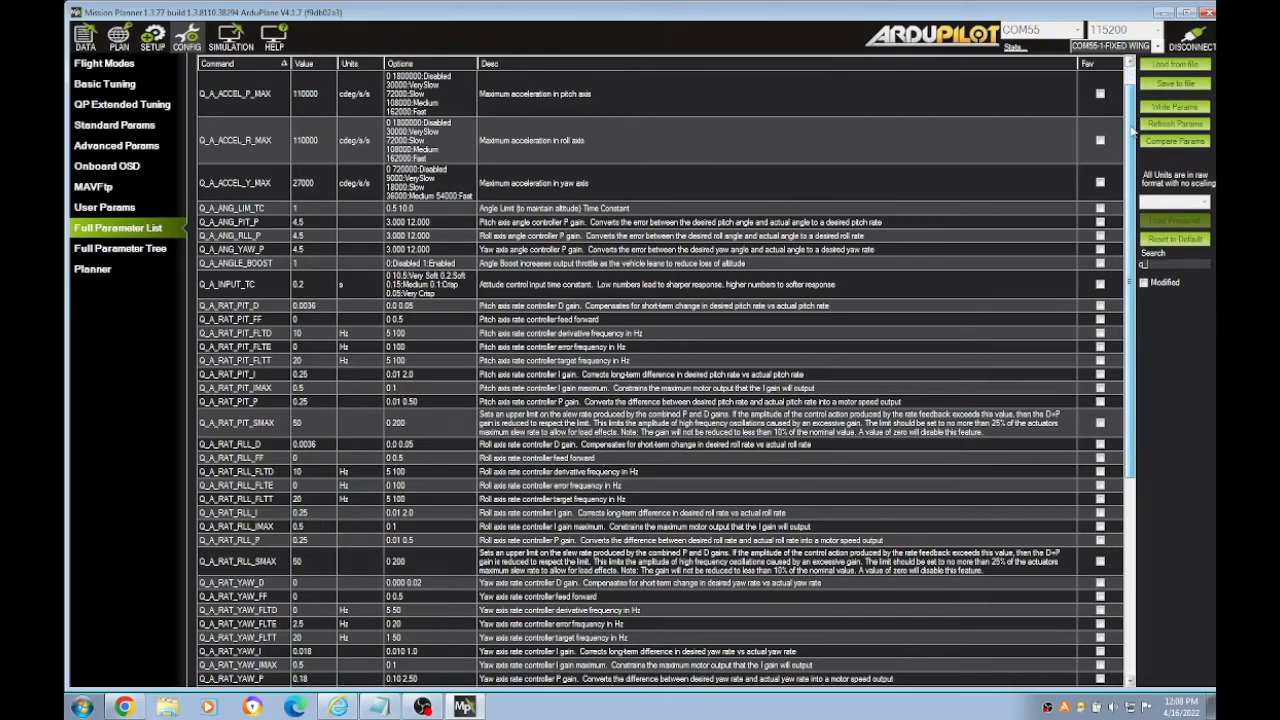
scroll(1133, 135, down, 8)
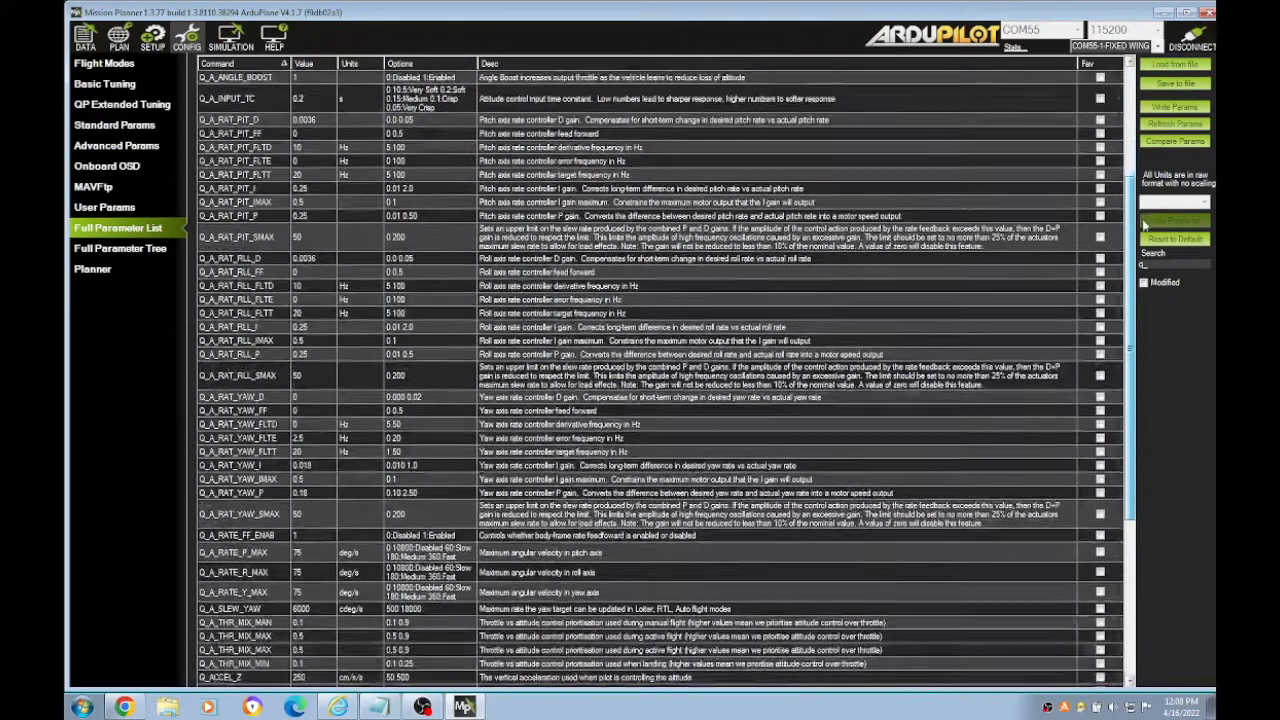
scroll(1140, 280, down, 6)
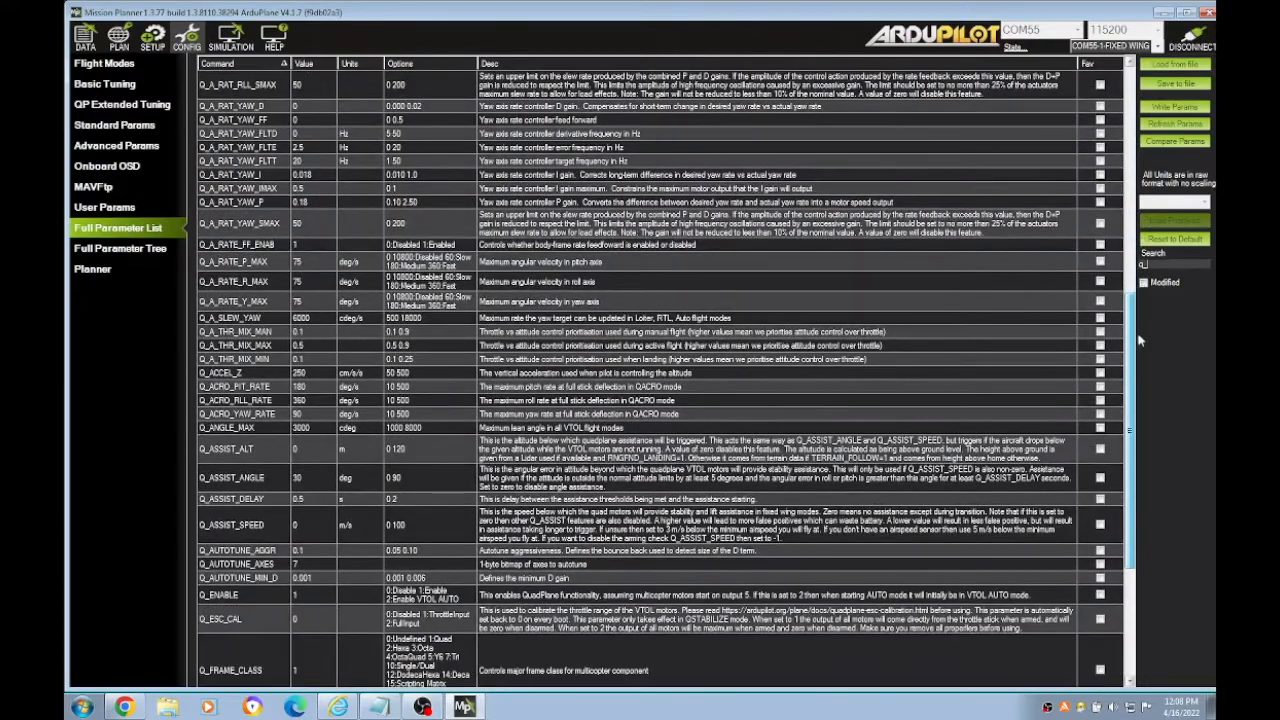
scroll(1140, 341, up, 14)
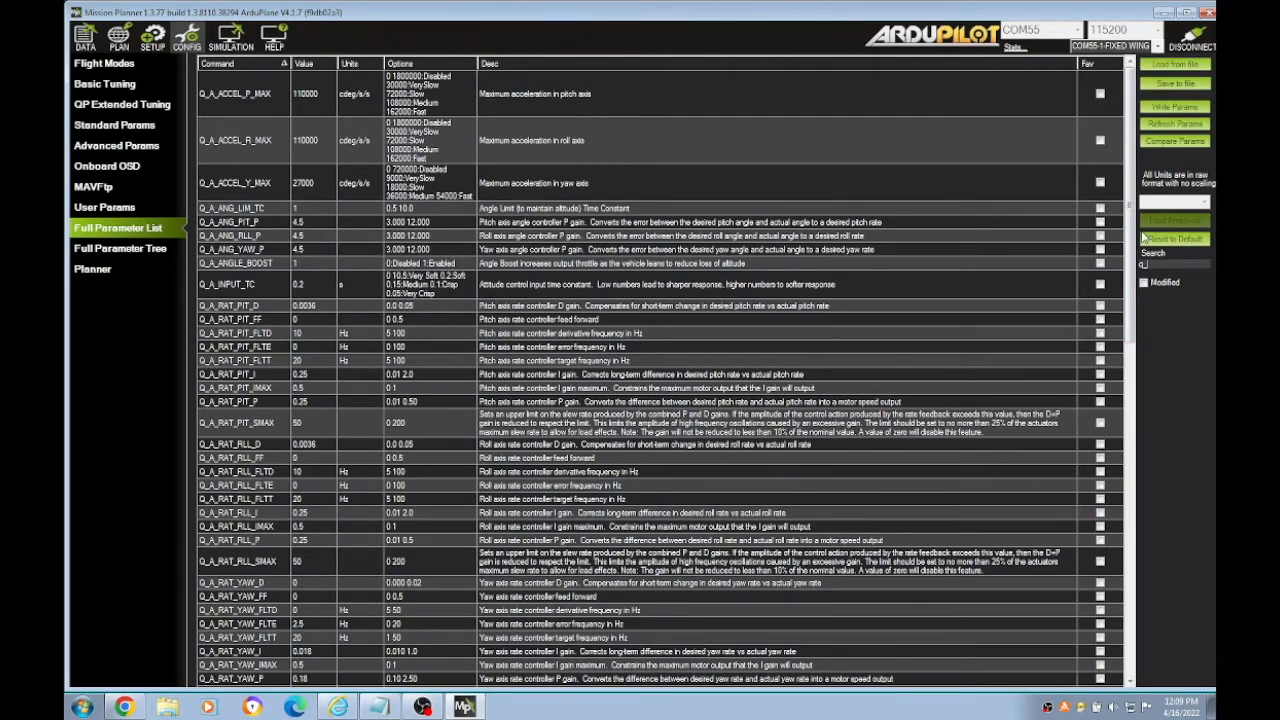
drag(1133, 252, 1126, 113)
Step: Review the accelerometer calibration, compass, radio calibration and servo output pages of the mandatory hardware setup
click(155, 42)
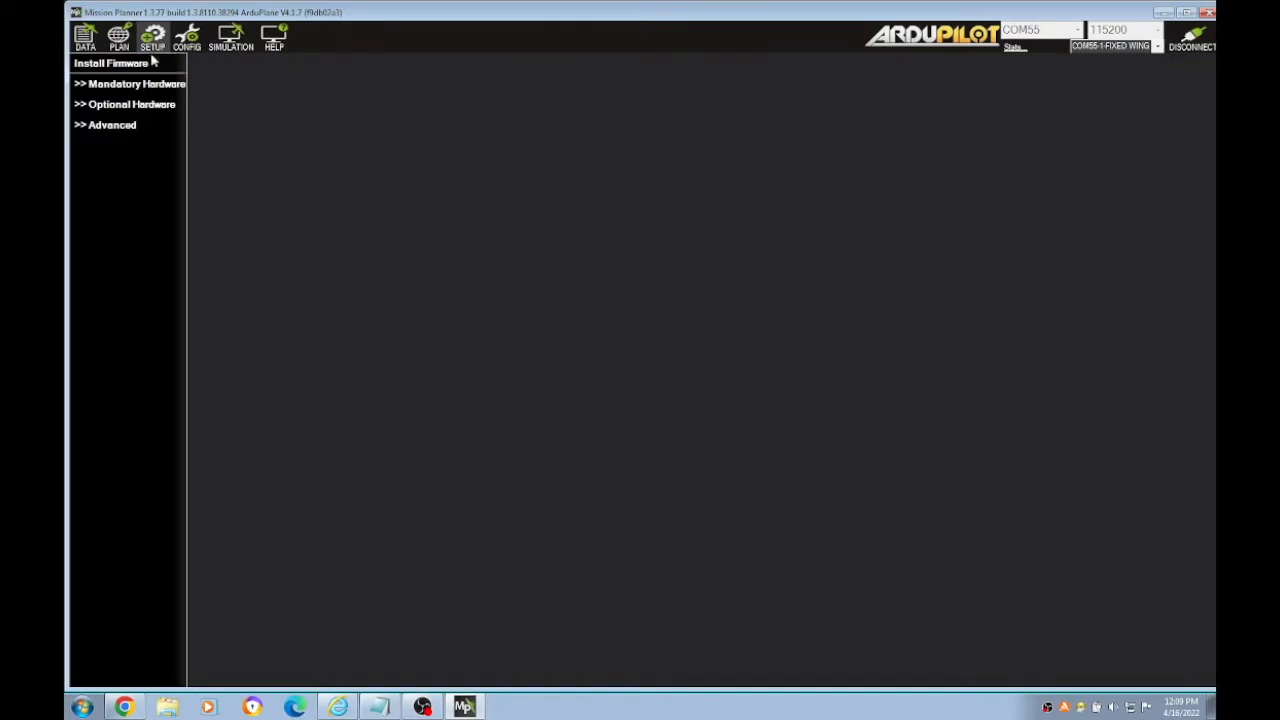
click(146, 87)
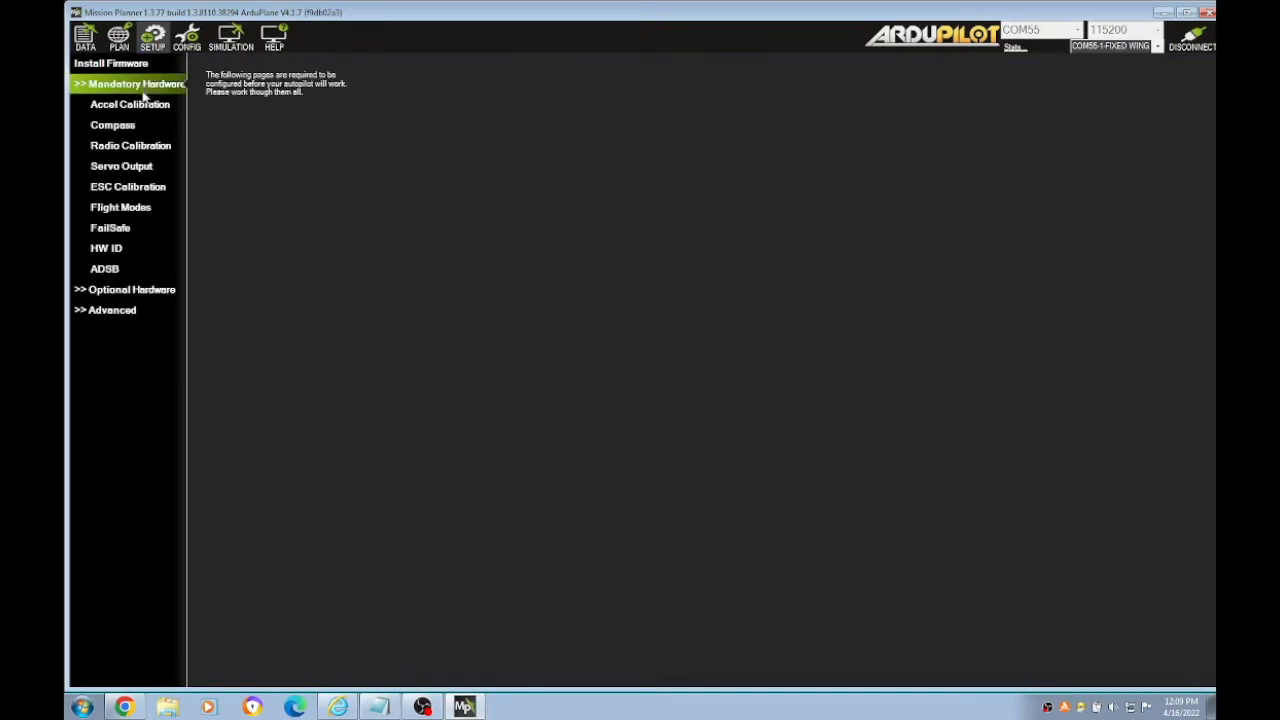
click(138, 108)
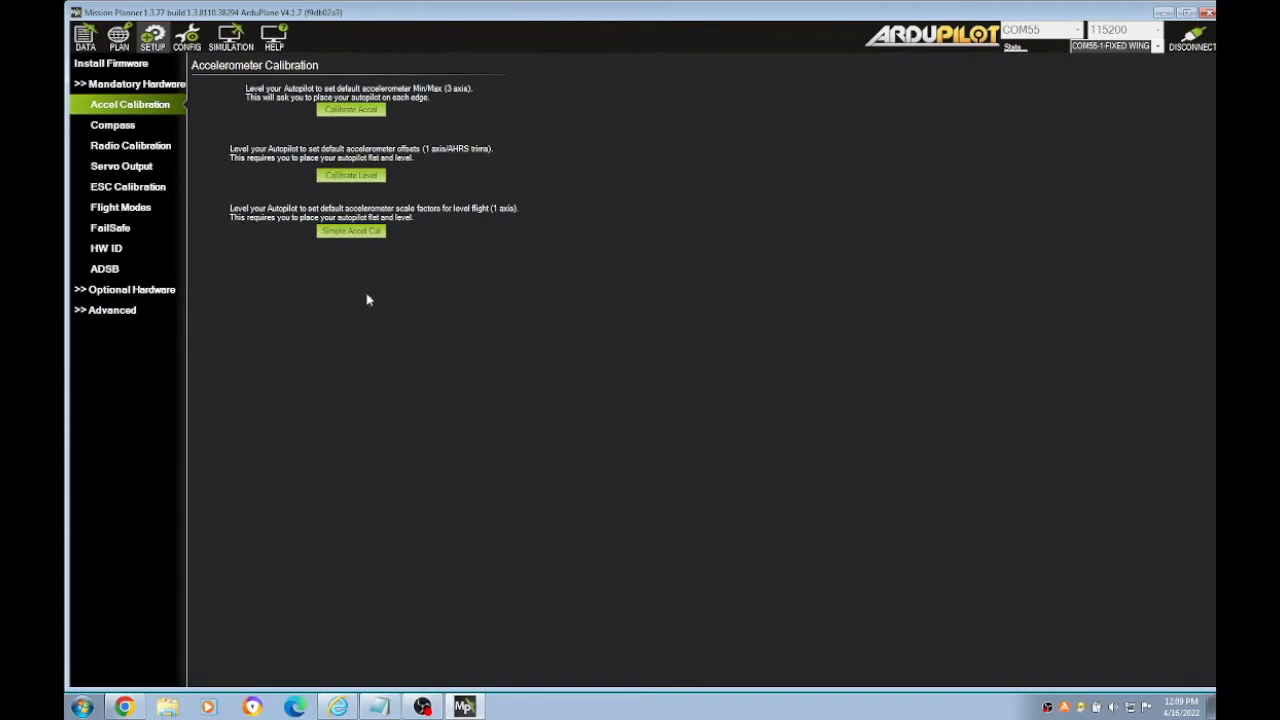
click(113, 127)
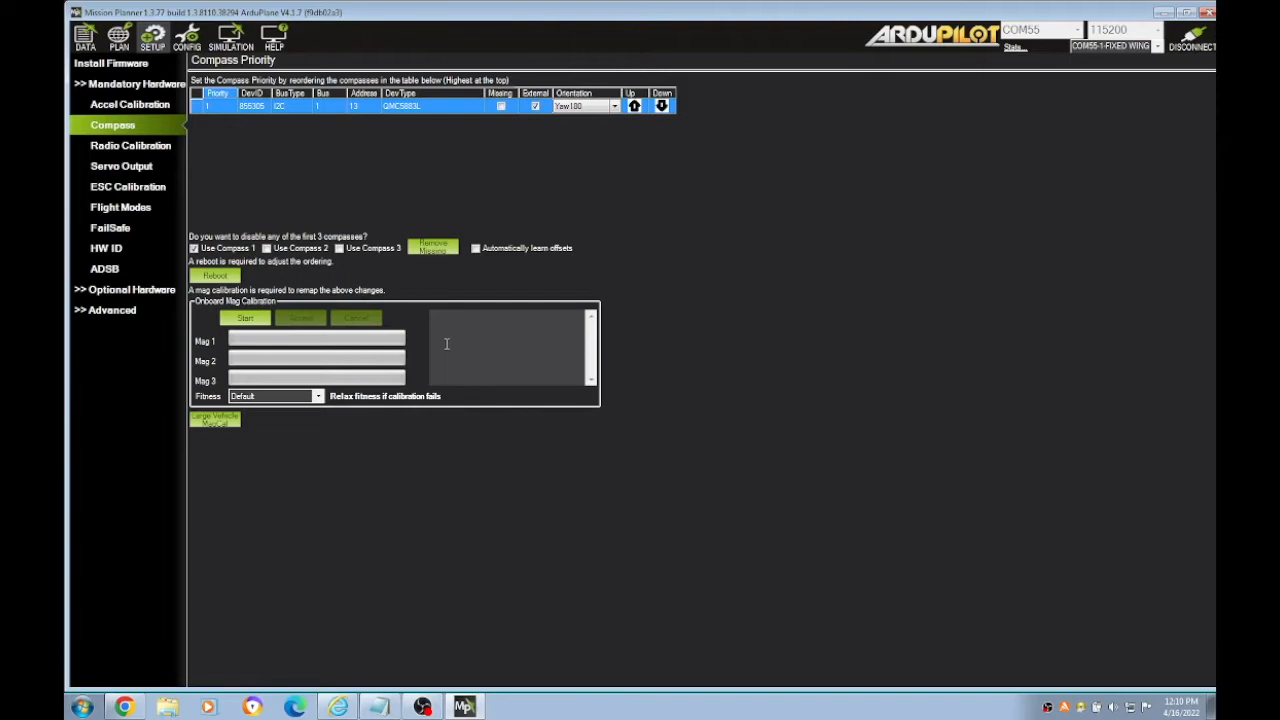
click(153, 148)
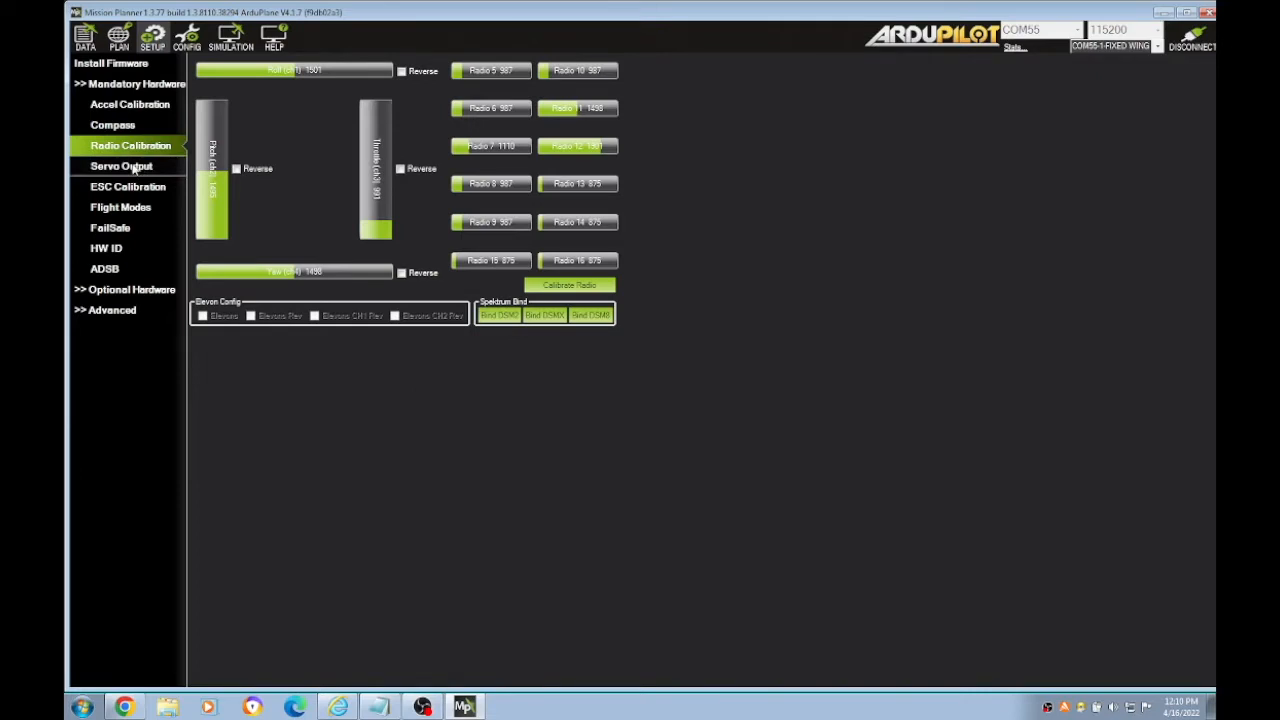
click(134, 169)
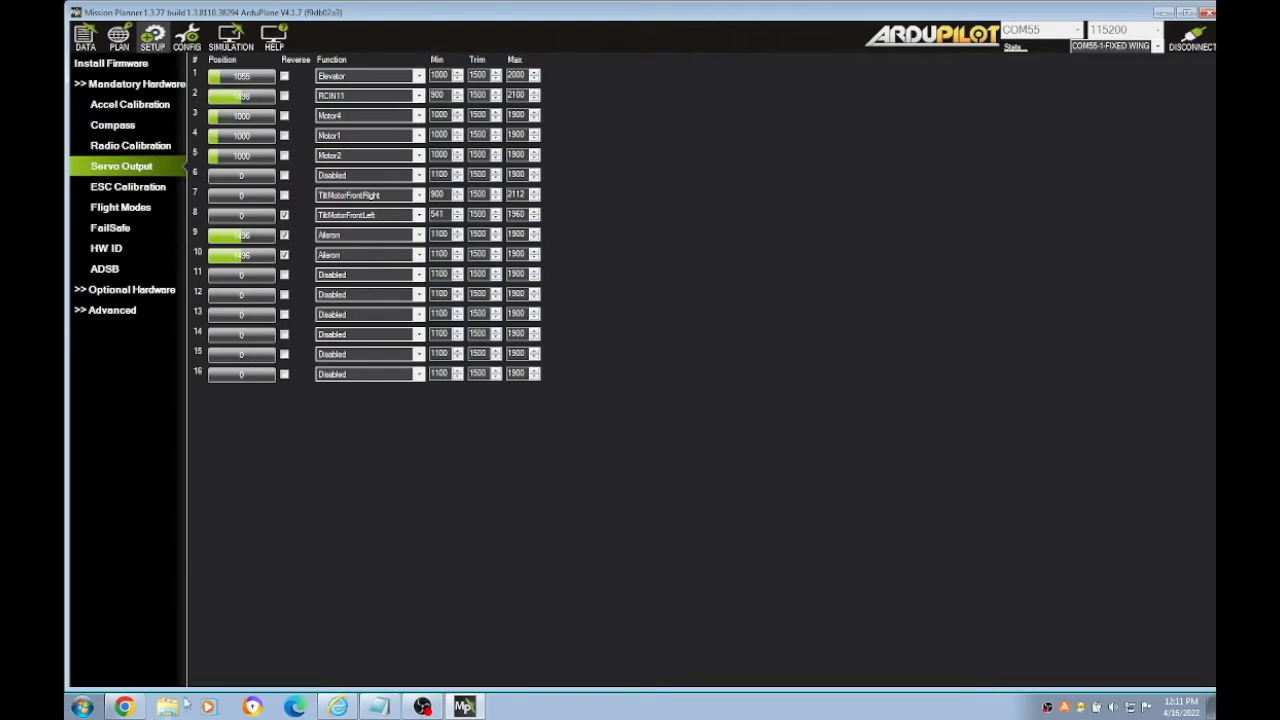
Step: Switch to Chrome, open the Matek H743-WING V2 product page in a new tab and view its ArduPilot mapping table
click(124, 707)
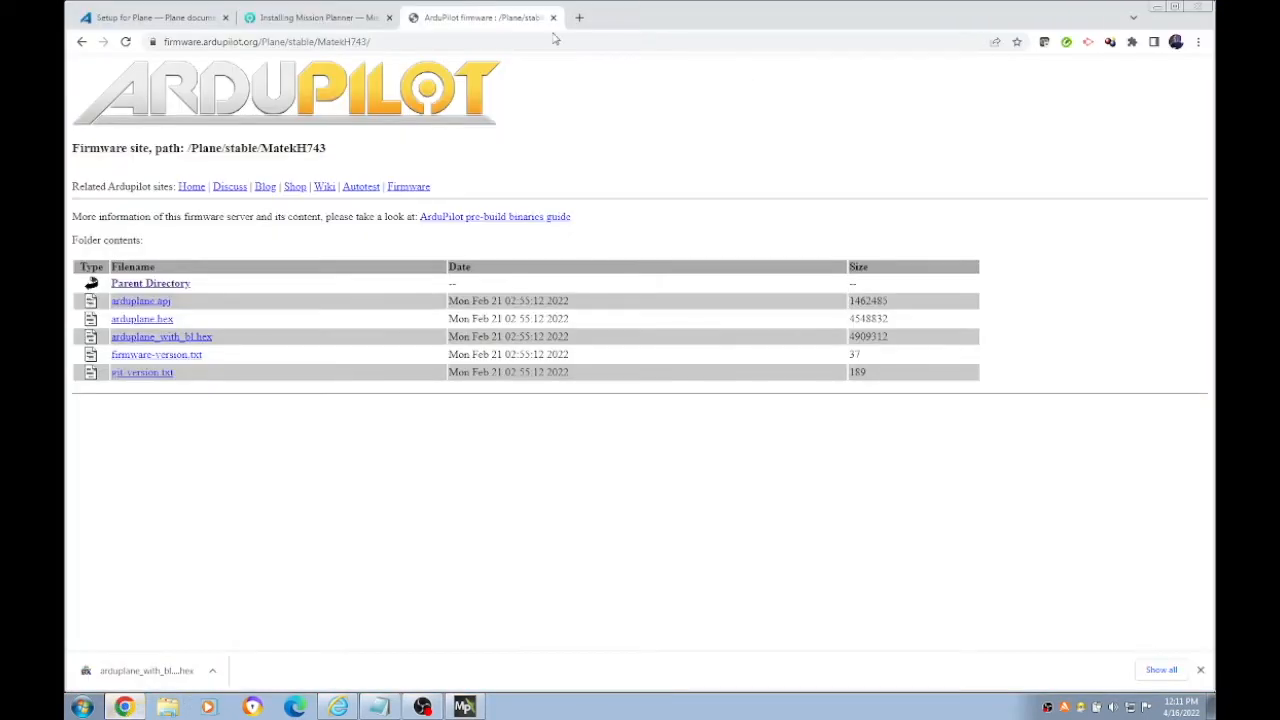
click(579, 17)
click(560, 40)
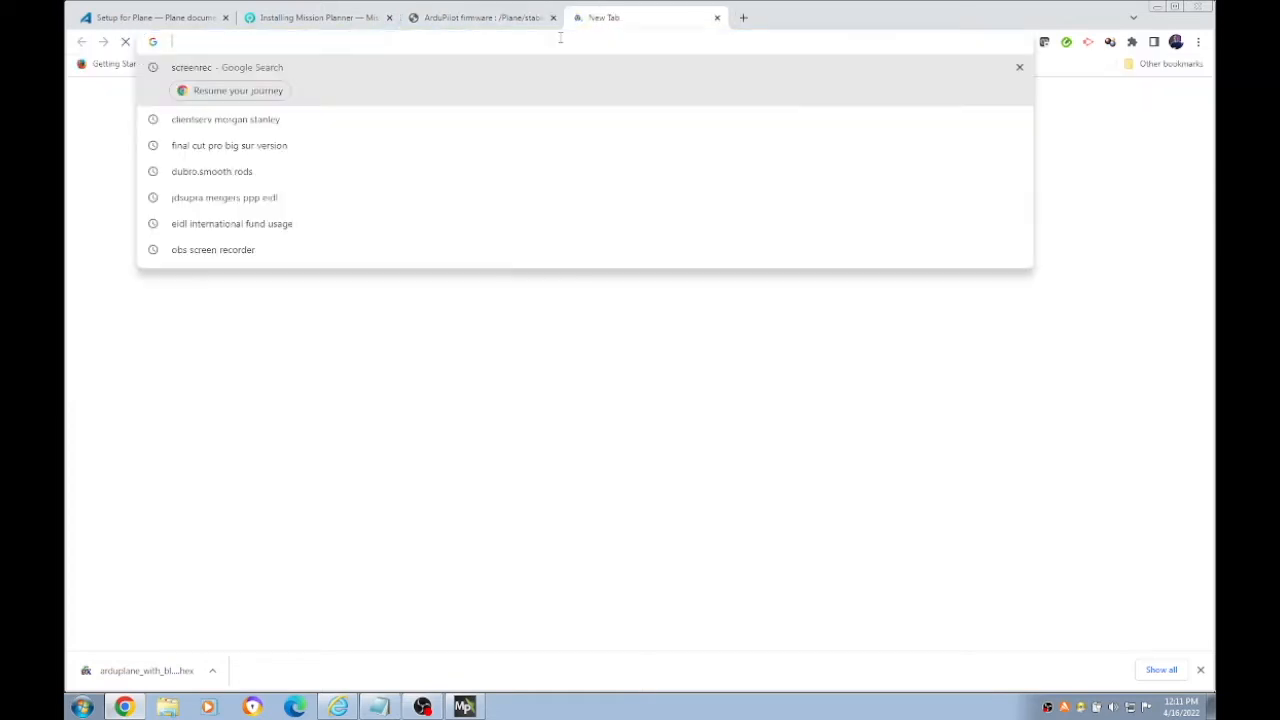
text(matek)
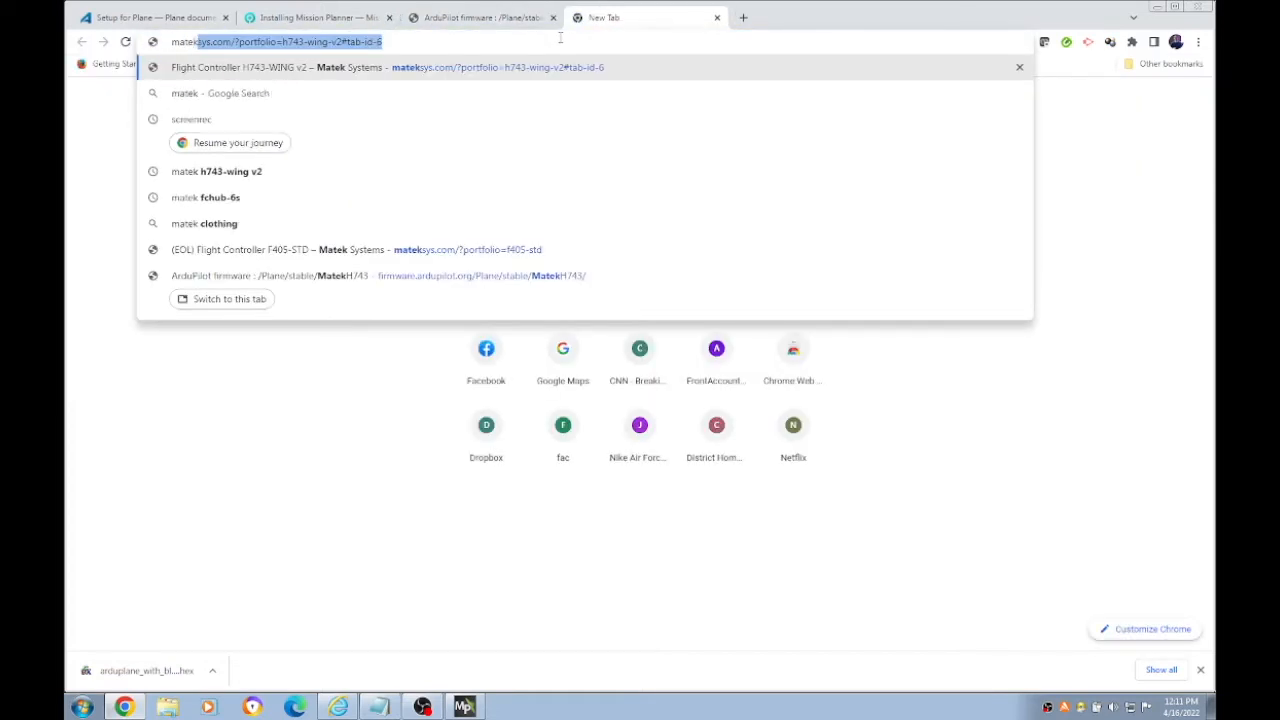
key(Return)
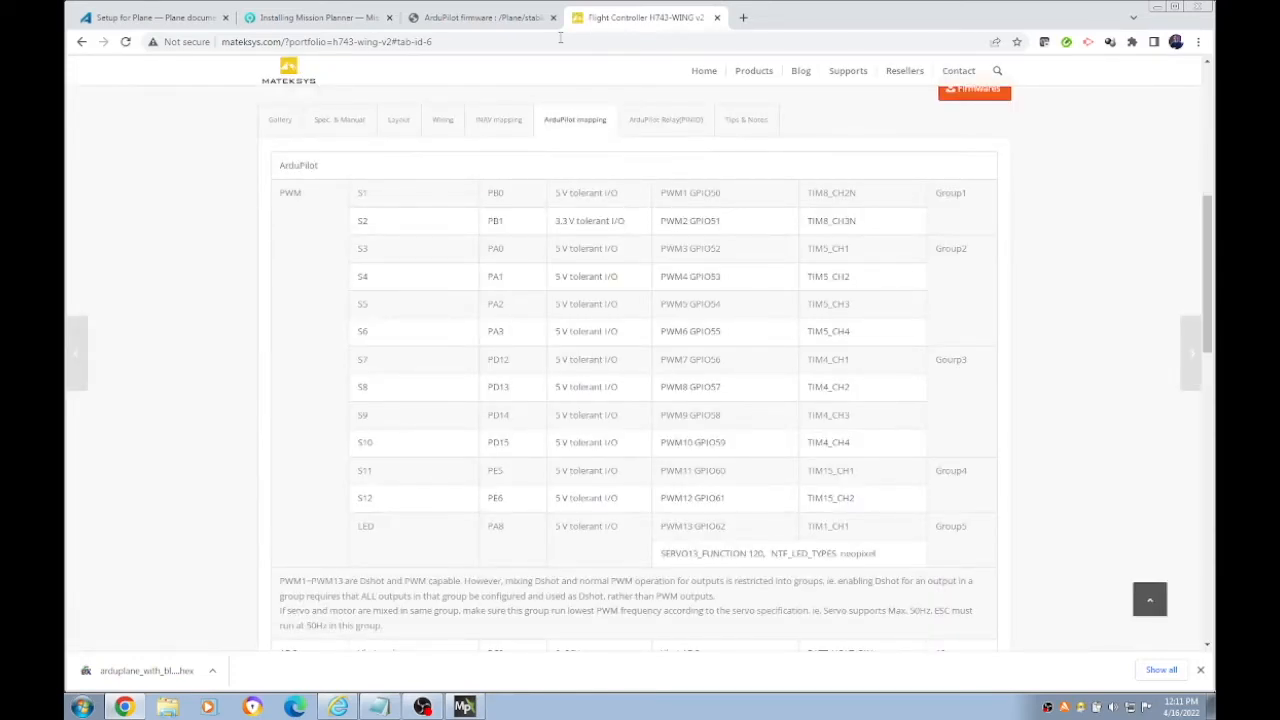
scroll(435, 229, up, 5)
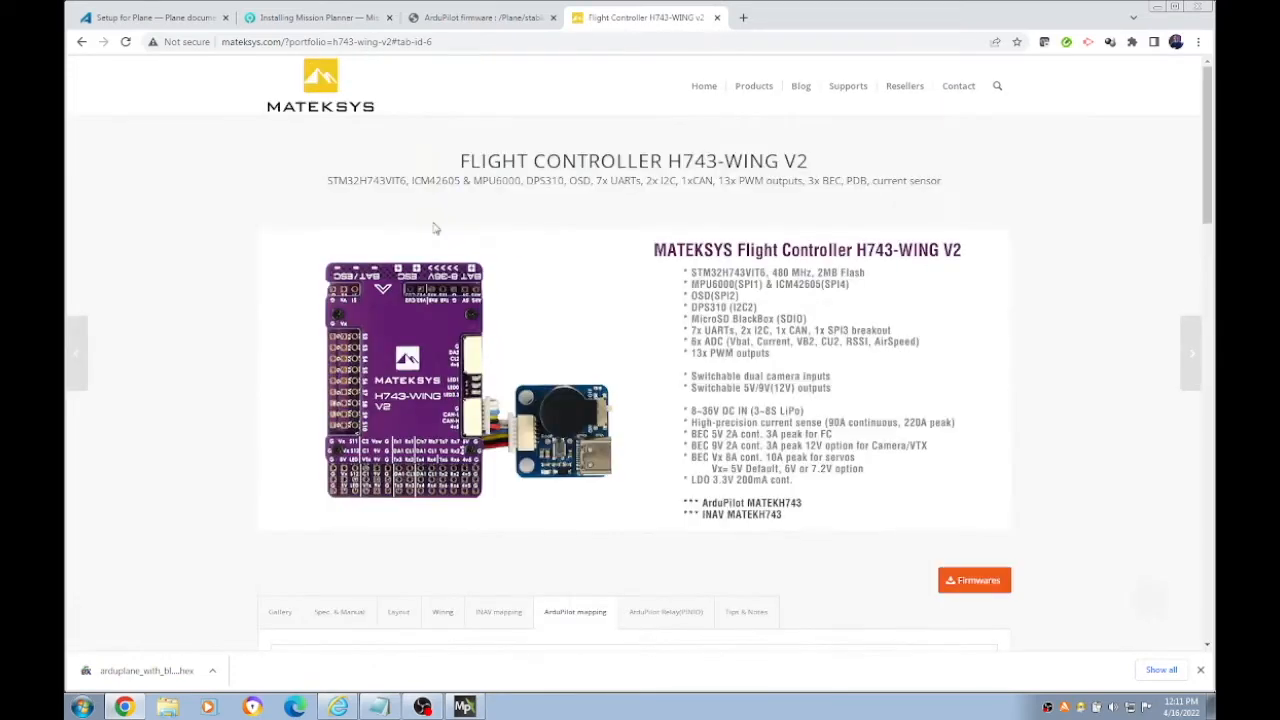
scroll(435, 229, down, 5)
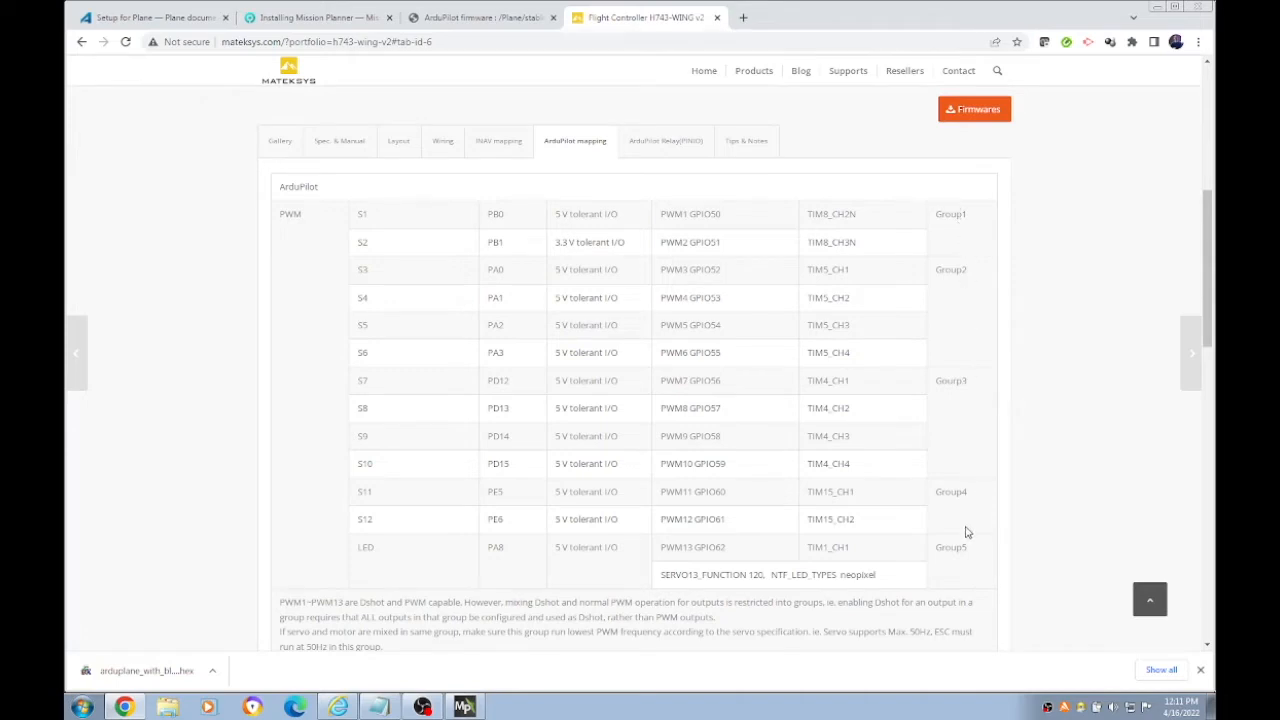
Step: Highlight the Group2 outputs S3 to S6 in the mapping table and check them against Mission Planner's servo output assignments
drag(808, 270, 891, 350)
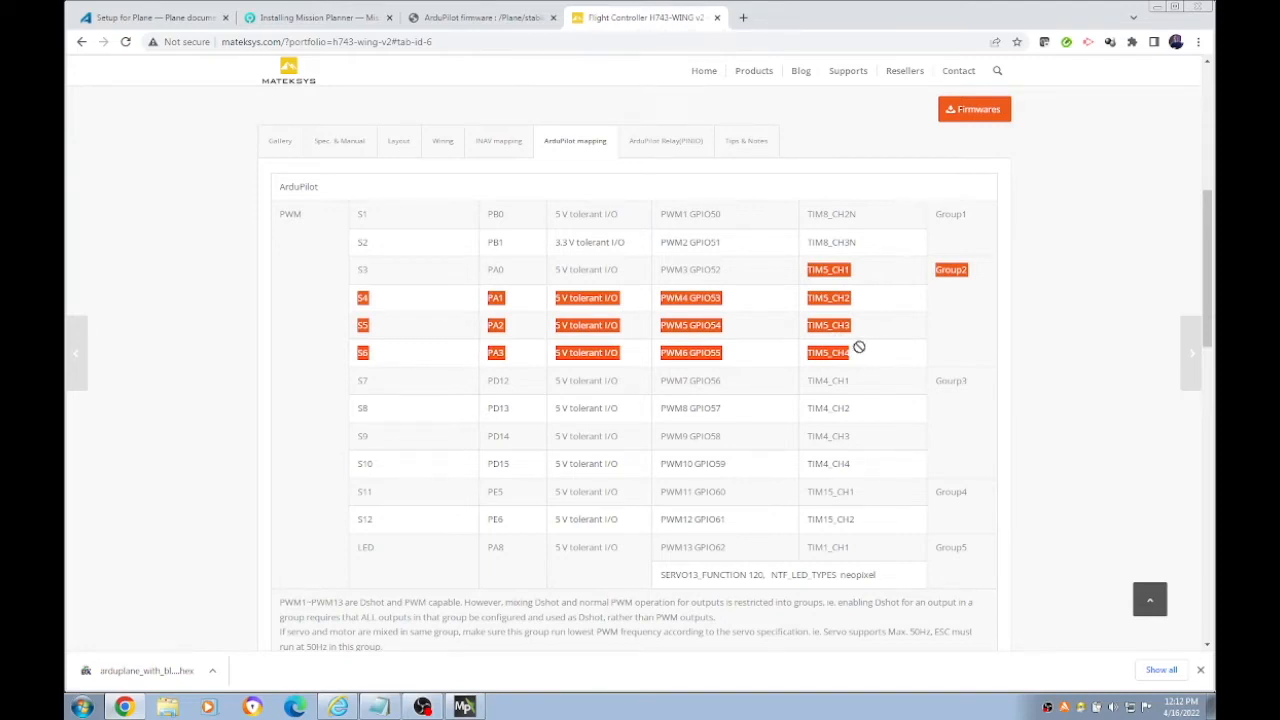
click(865, 360)
drag(865, 360, 364, 278)
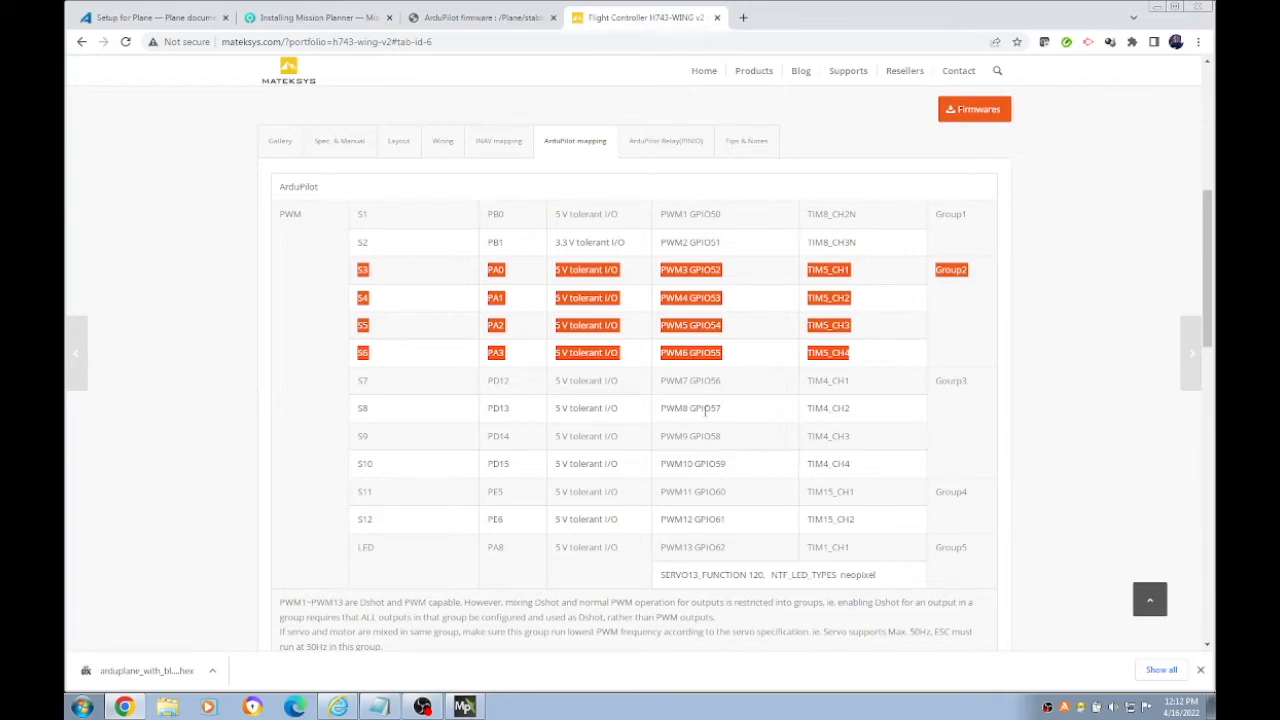
click(455, 710)
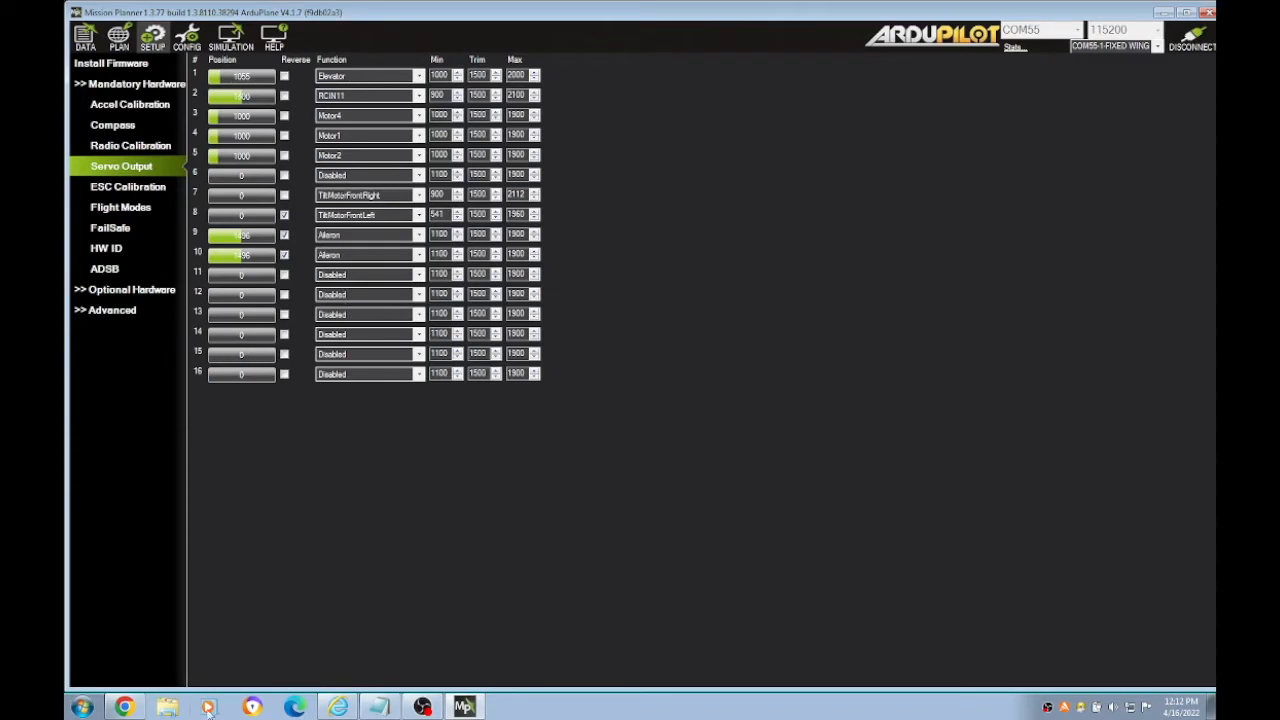
Step: Return to the Matek page in Chrome, highlight the Group1 outputs S1 and S2, and compare them with Mission Planner's servo outputs
click(124, 708)
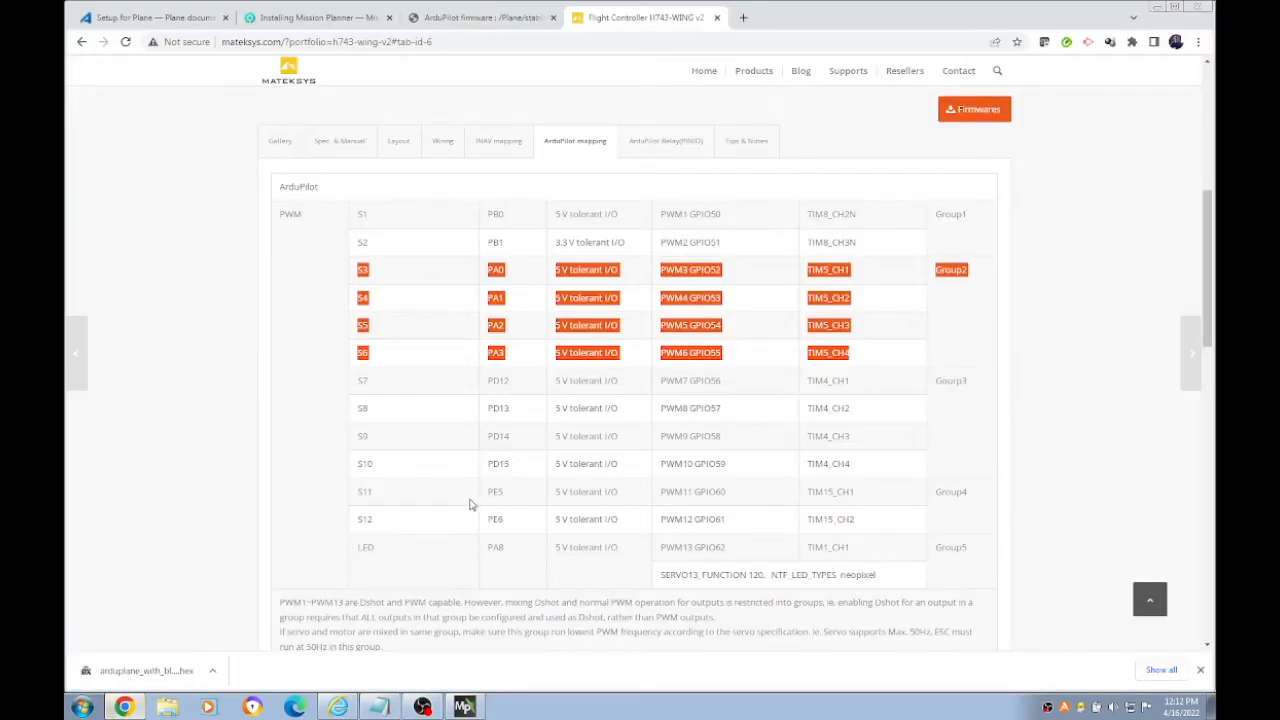
drag(969, 251, 701, 213)
drag(897, 253, 350, 214)
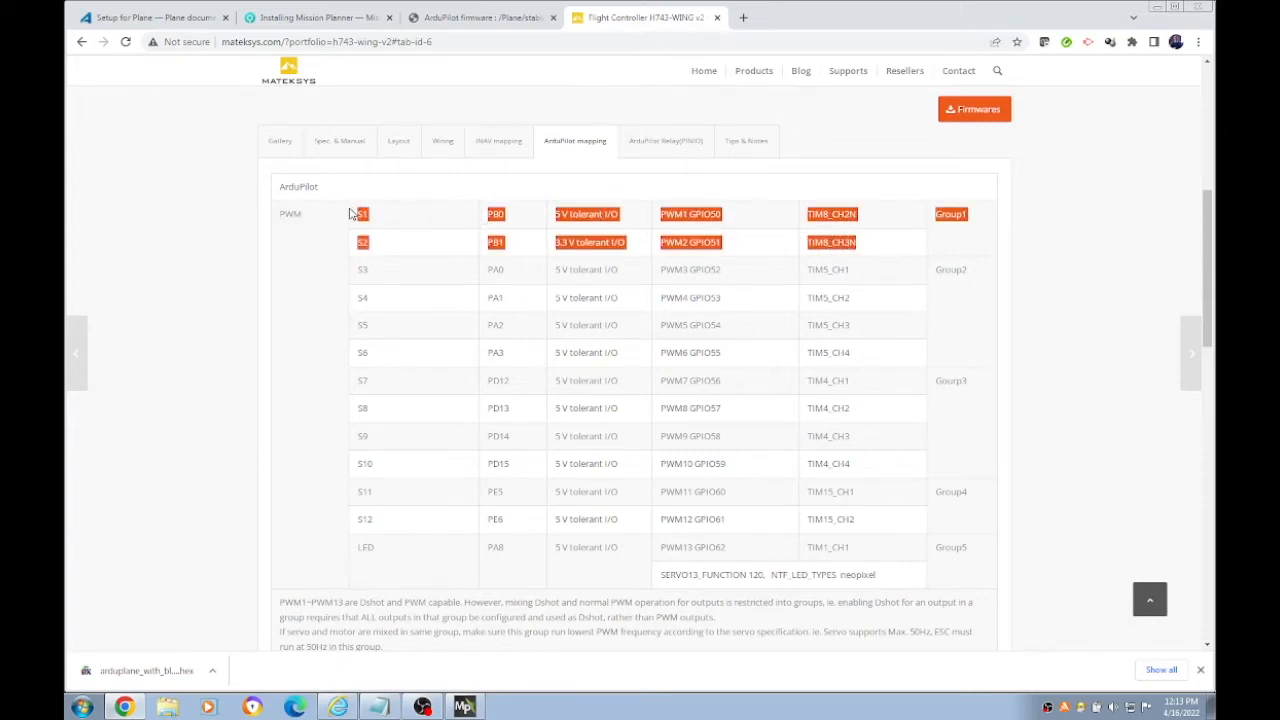
click(463, 707)
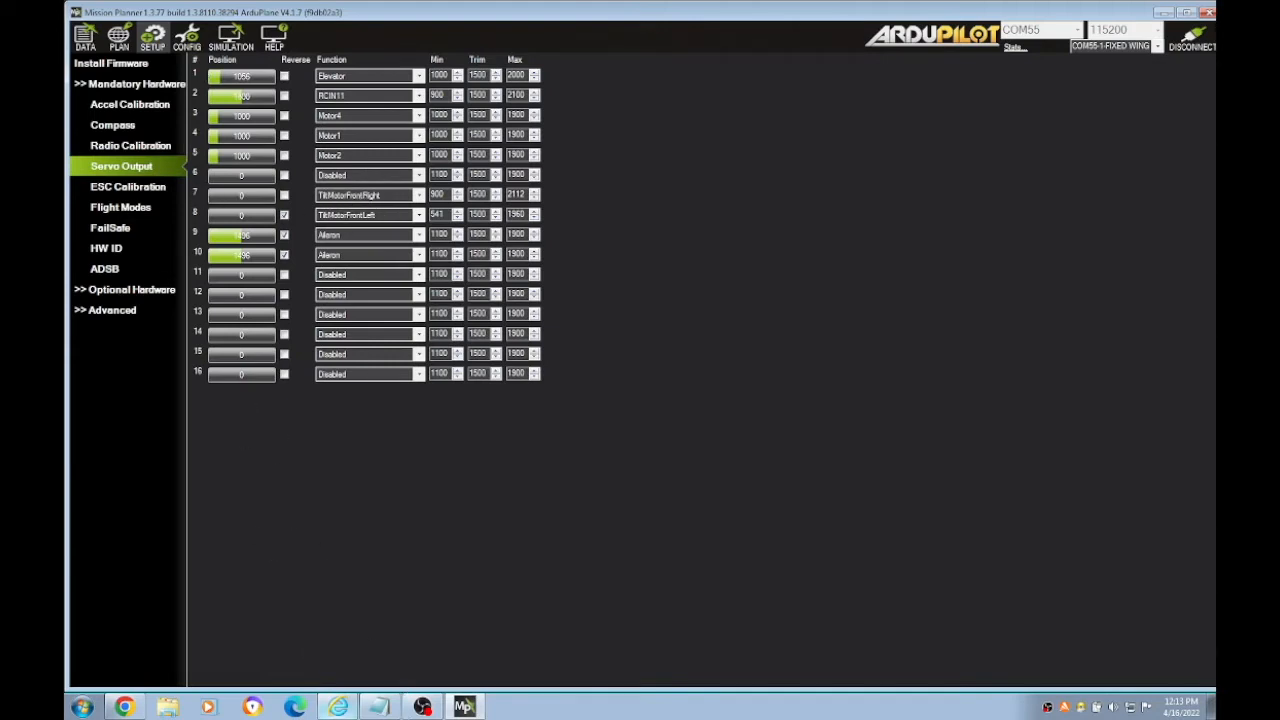
Step: Mark the third PWM group starting at S7 on the Matek page in Chrome and compare it with Mission Planner's servo outputs
click(125, 708)
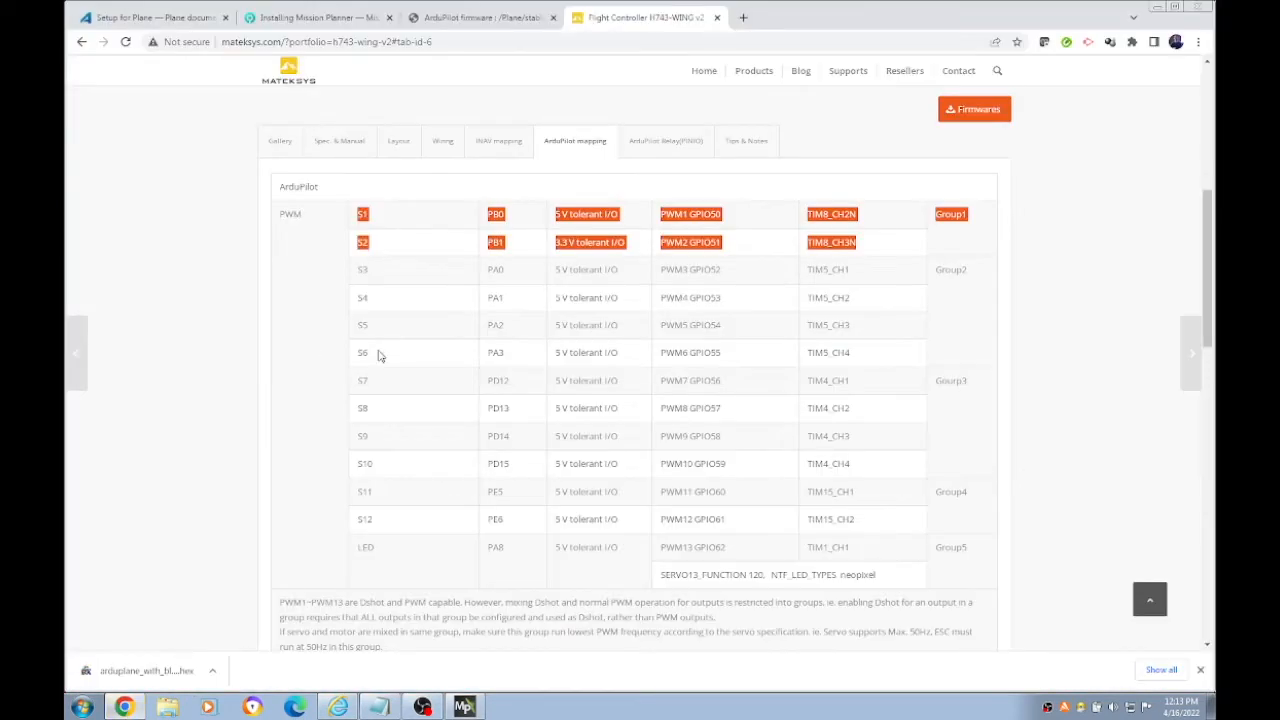
drag(851, 394, 830, 375)
drag(935, 381, 962, 382)
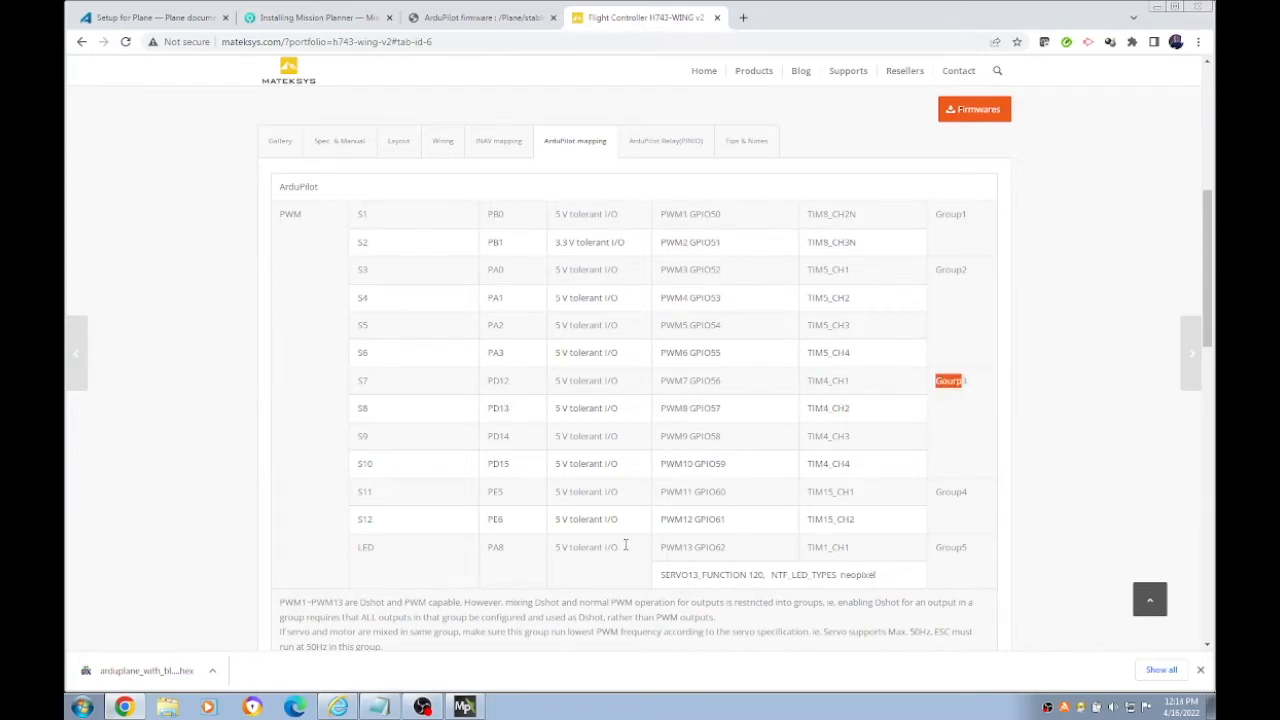
click(465, 708)
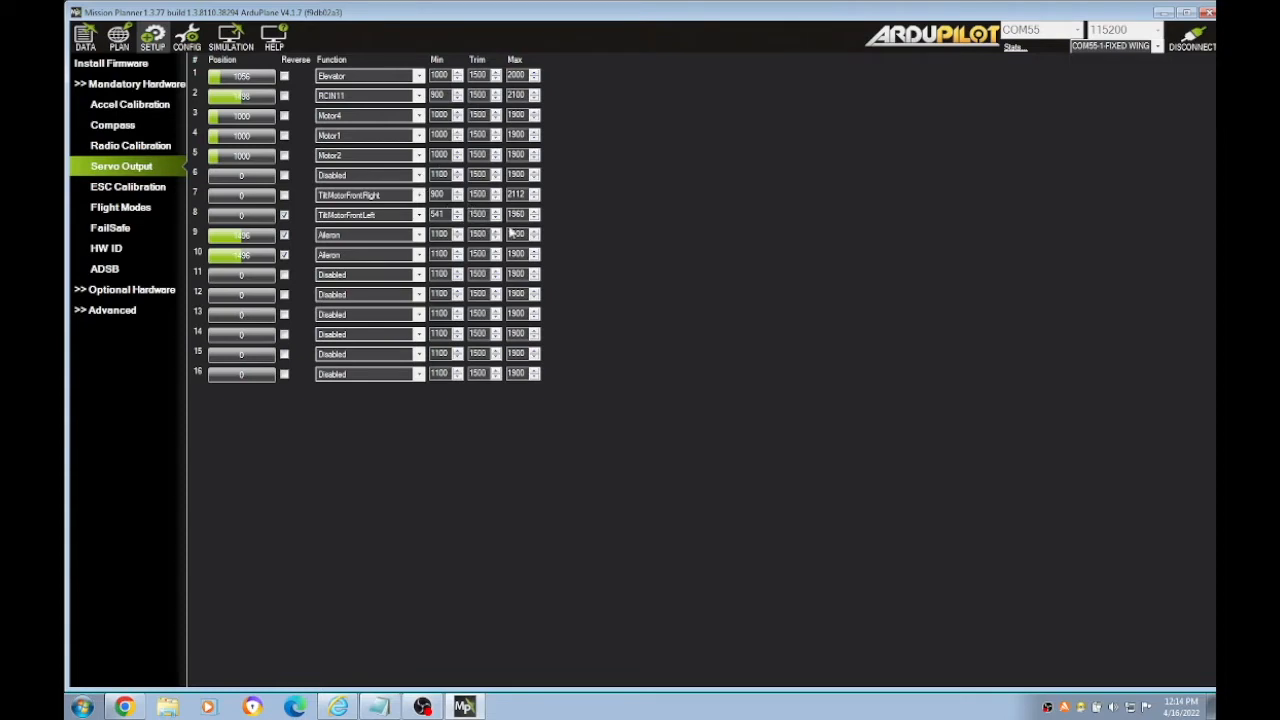
Step: Review the ESC calibration, flight modes and optional motor test pages, ending back at the servo output assignments
click(147, 193)
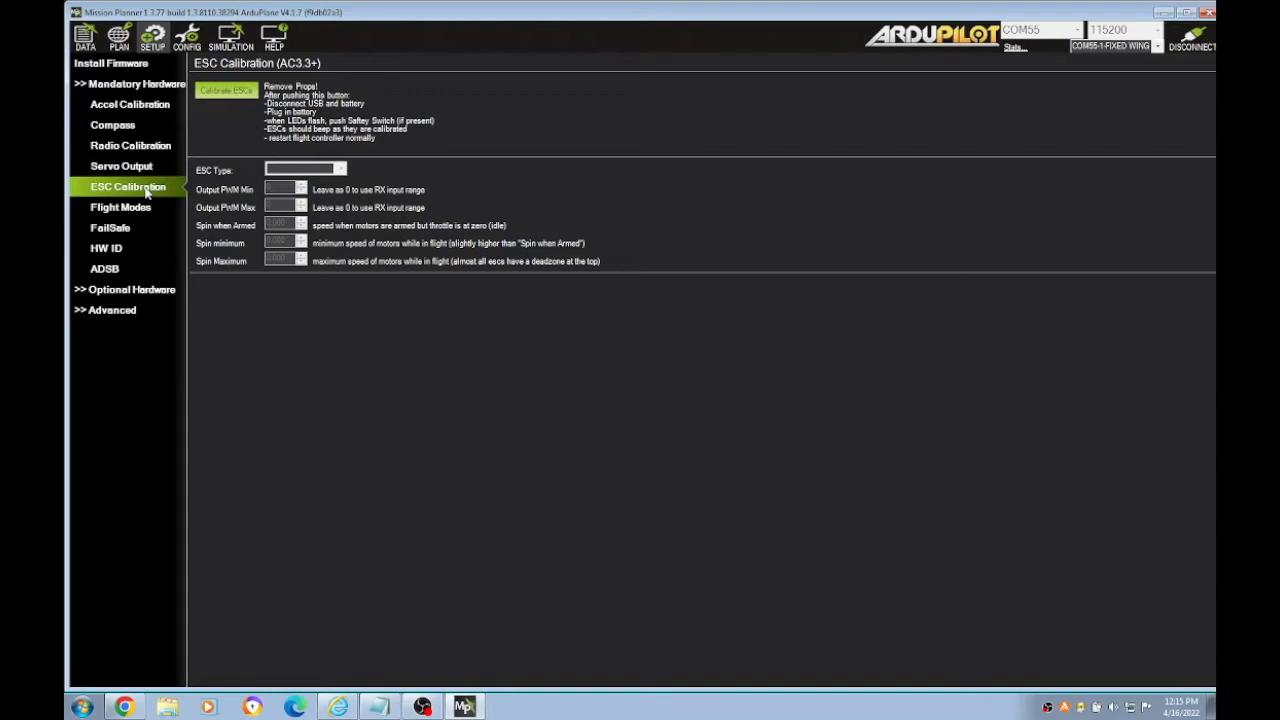
click(143, 210)
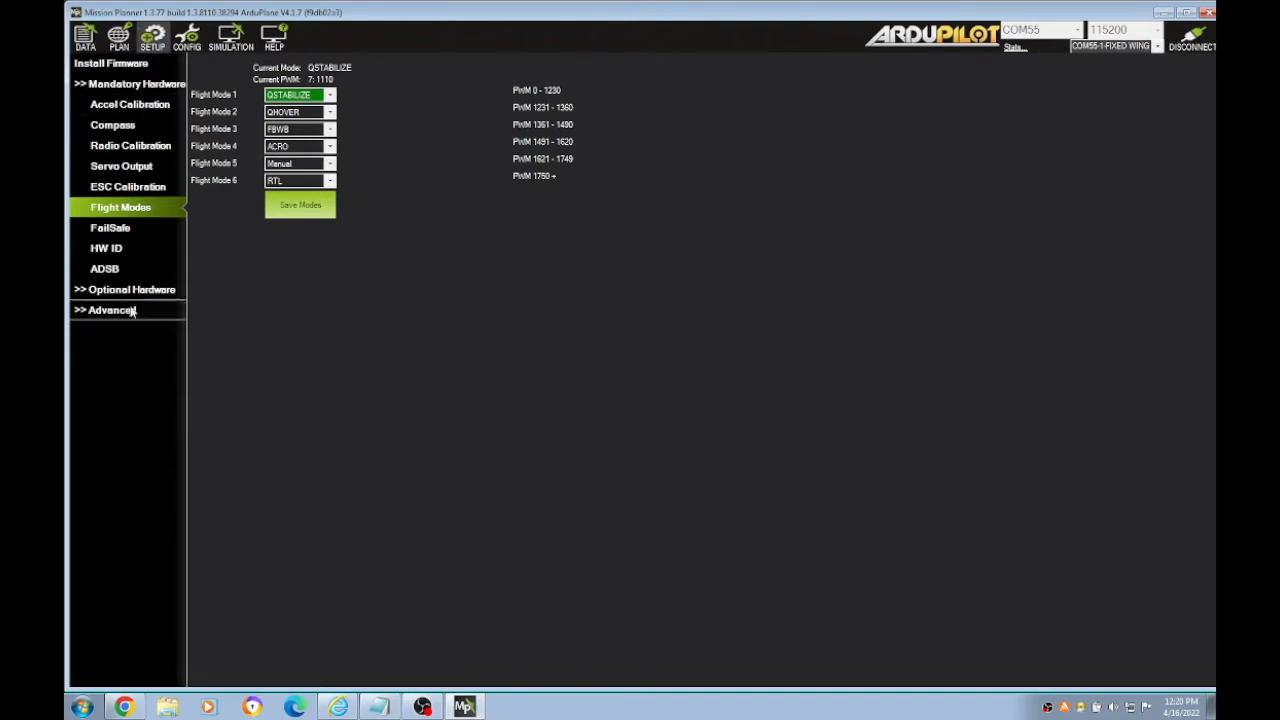
click(162, 290)
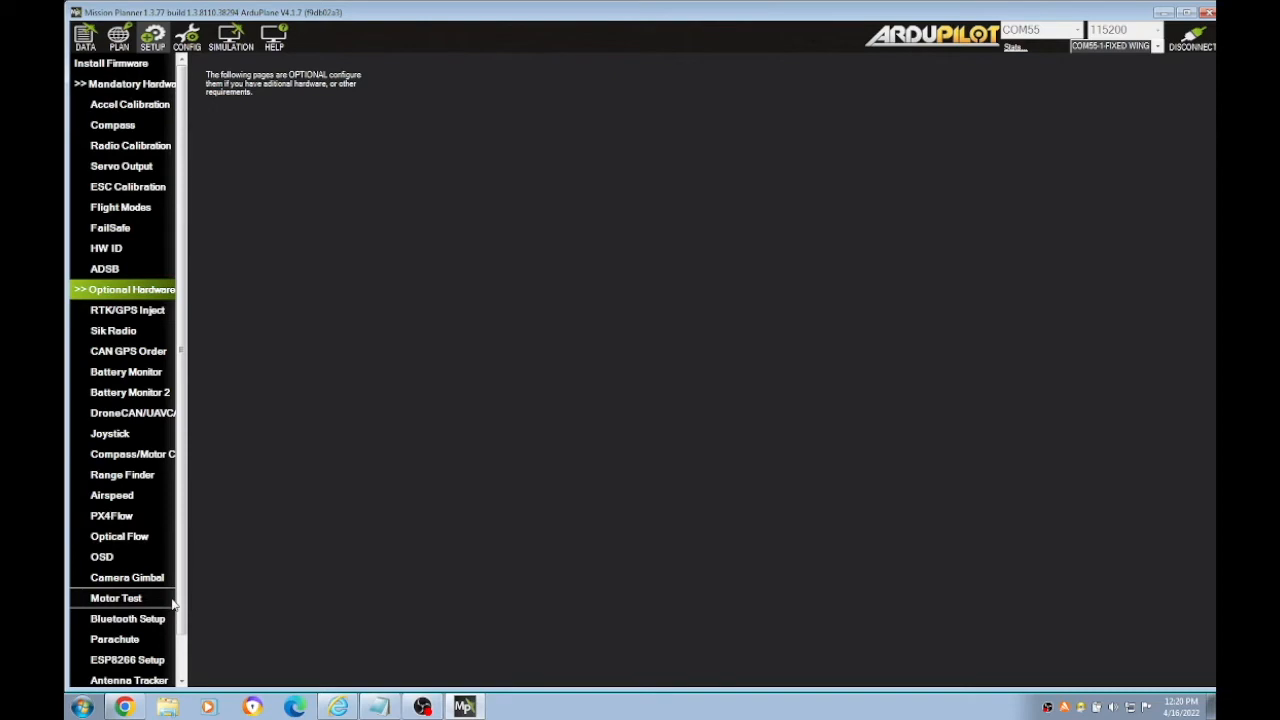
click(134, 600)
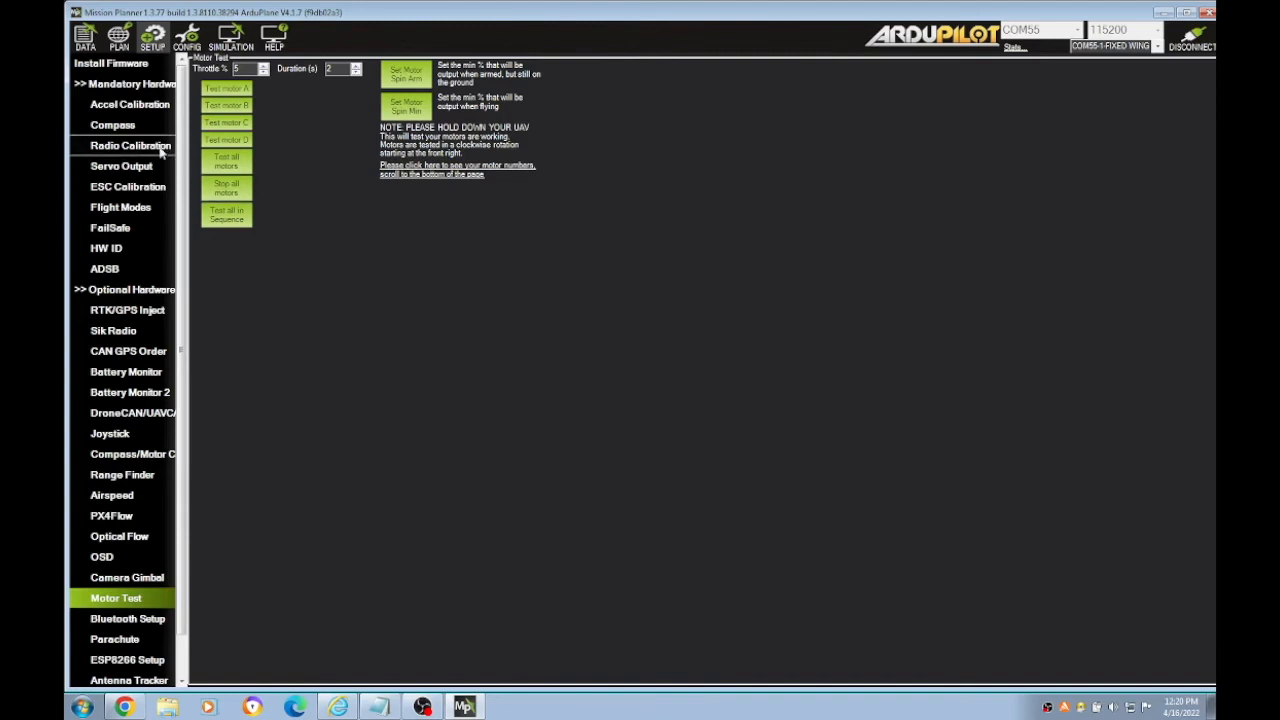
click(117, 167)
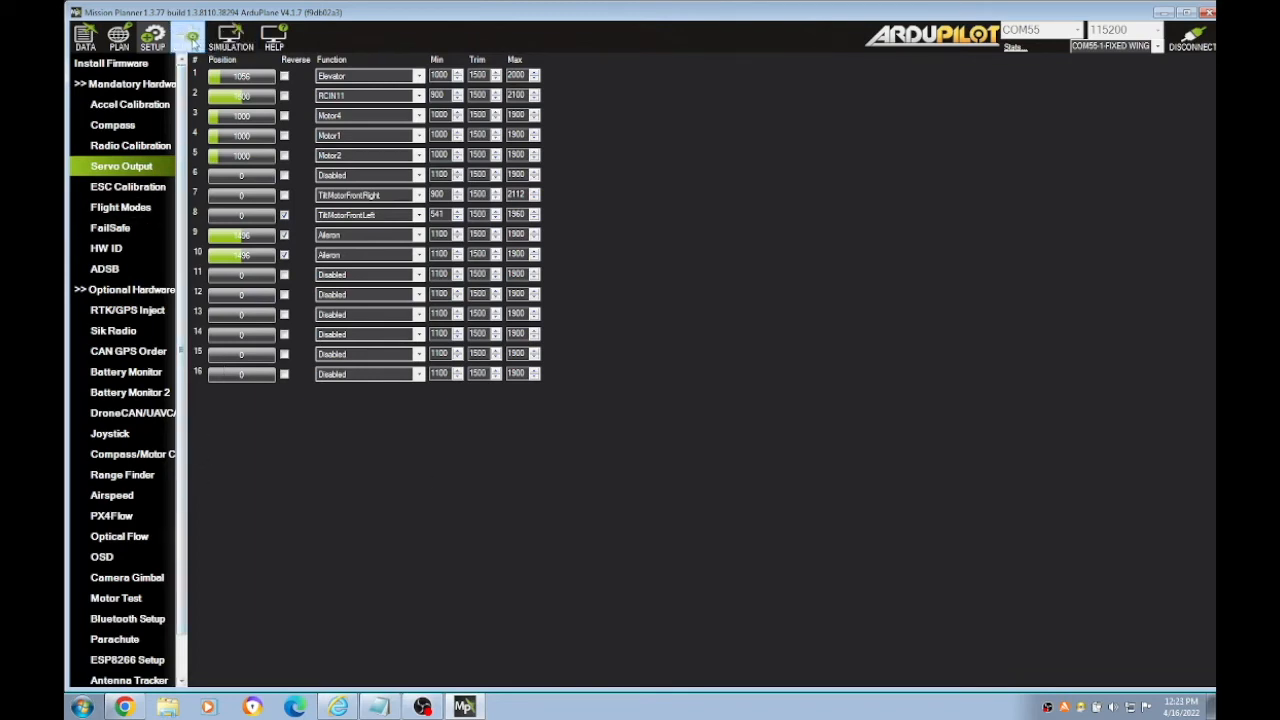
Step: Compare the plane's full parameter list with the saved file default ardu param.param
click(192, 40)
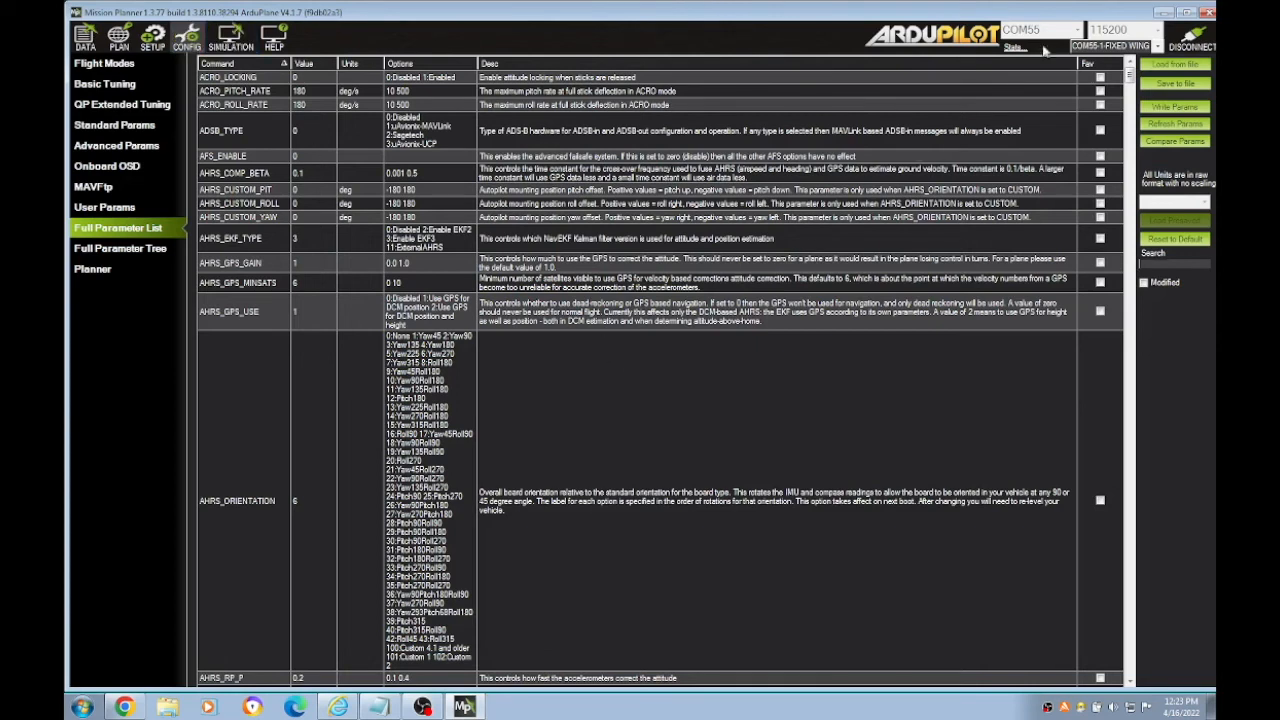
click(1197, 146)
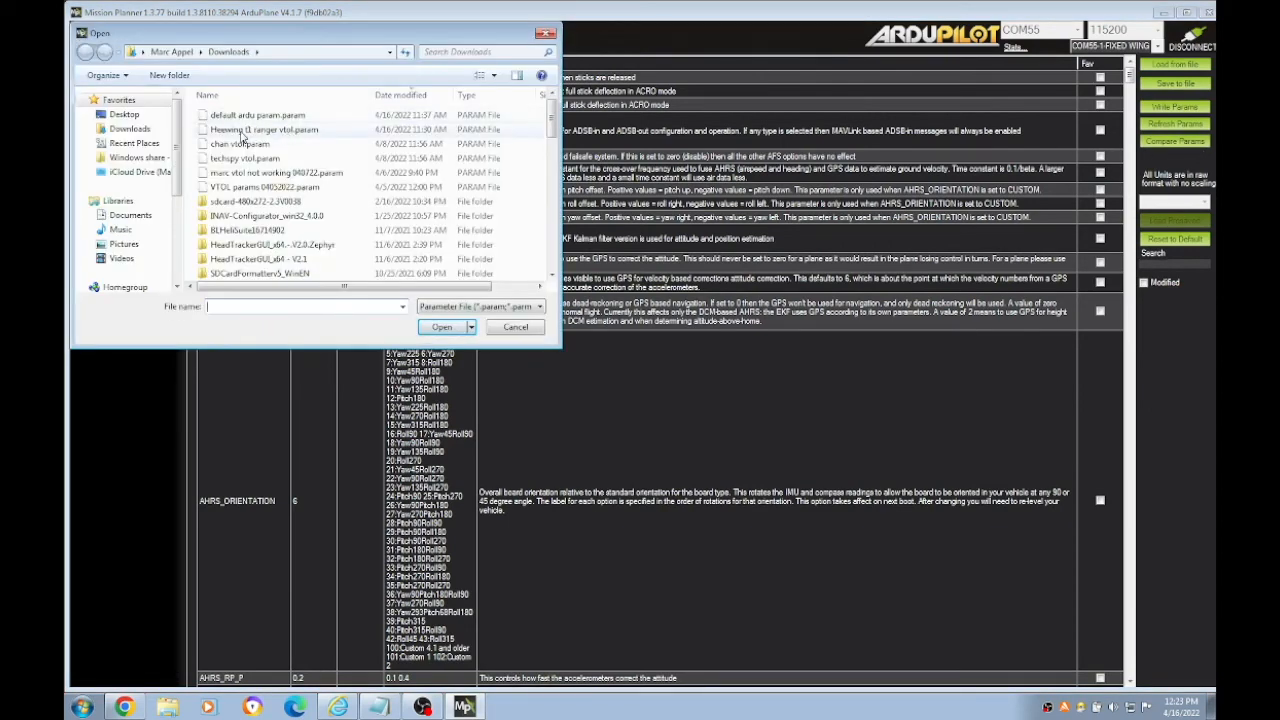
click(262, 134)
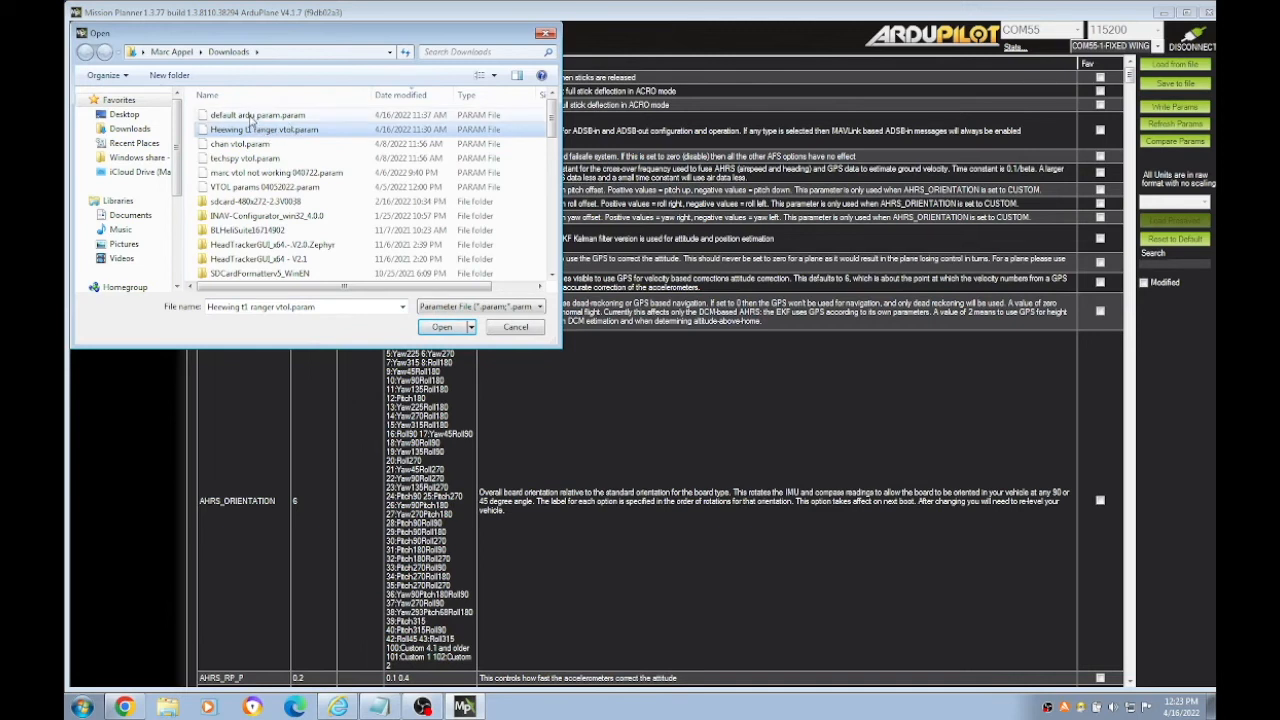
click(251, 116)
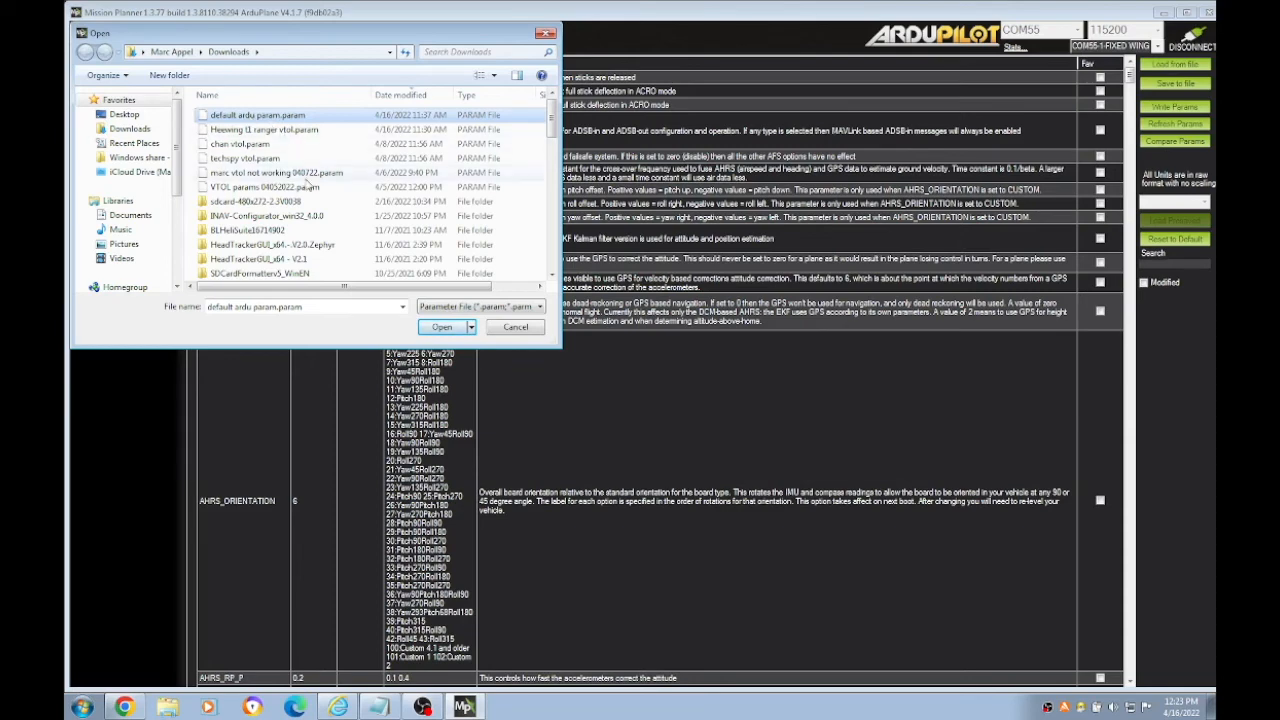
click(448, 334)
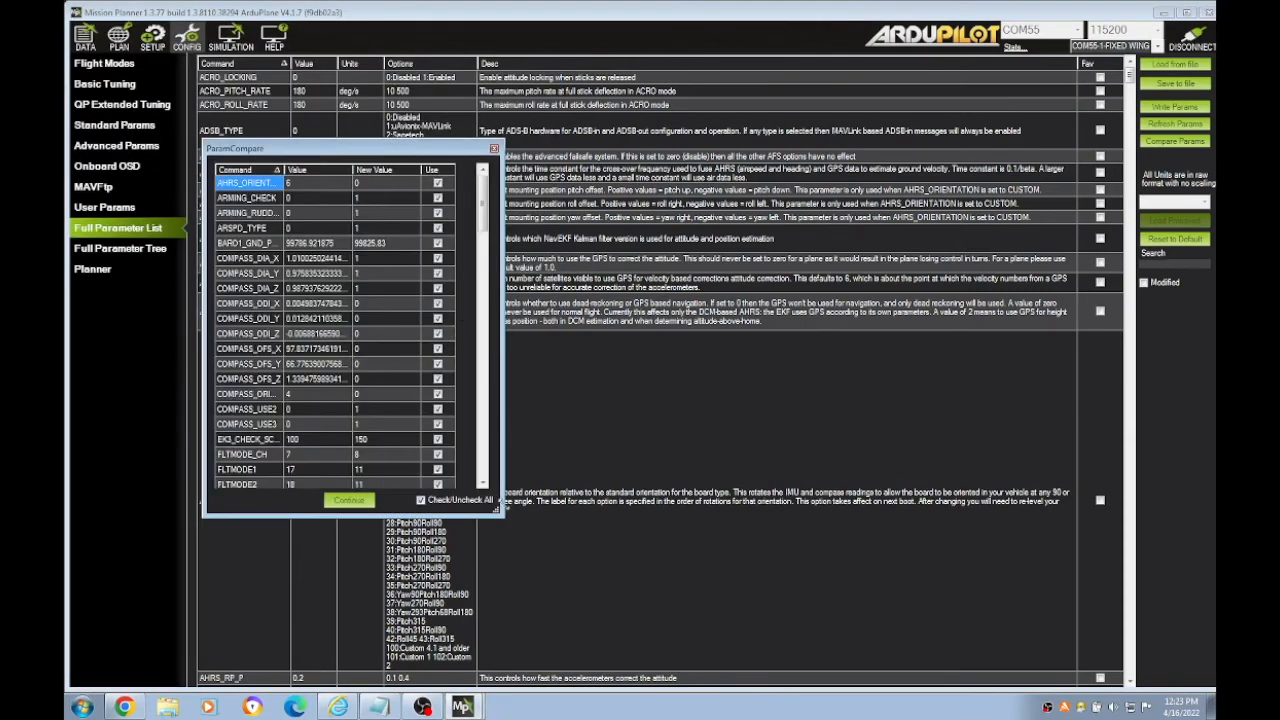
Step: Enlarge the parameter comparison window, look through the differing values, and close it without applying any of them
drag(497, 508, 580, 640)
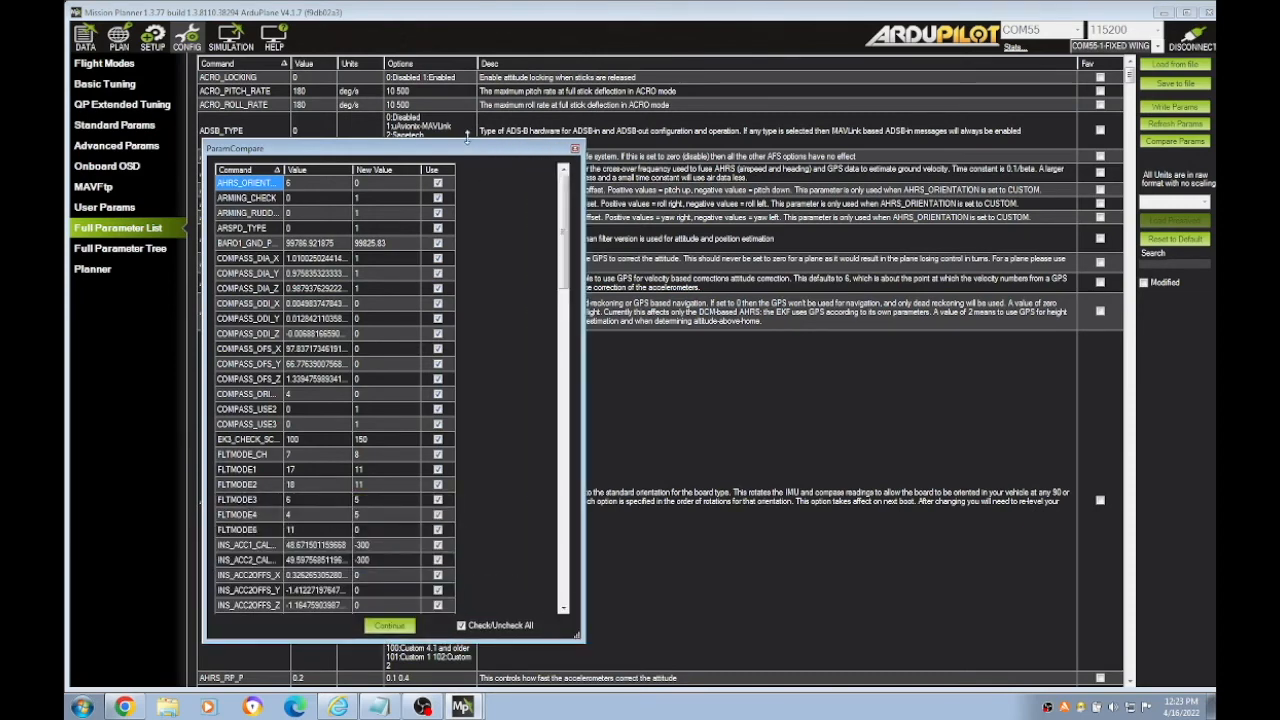
drag(467, 142, 467, 8)
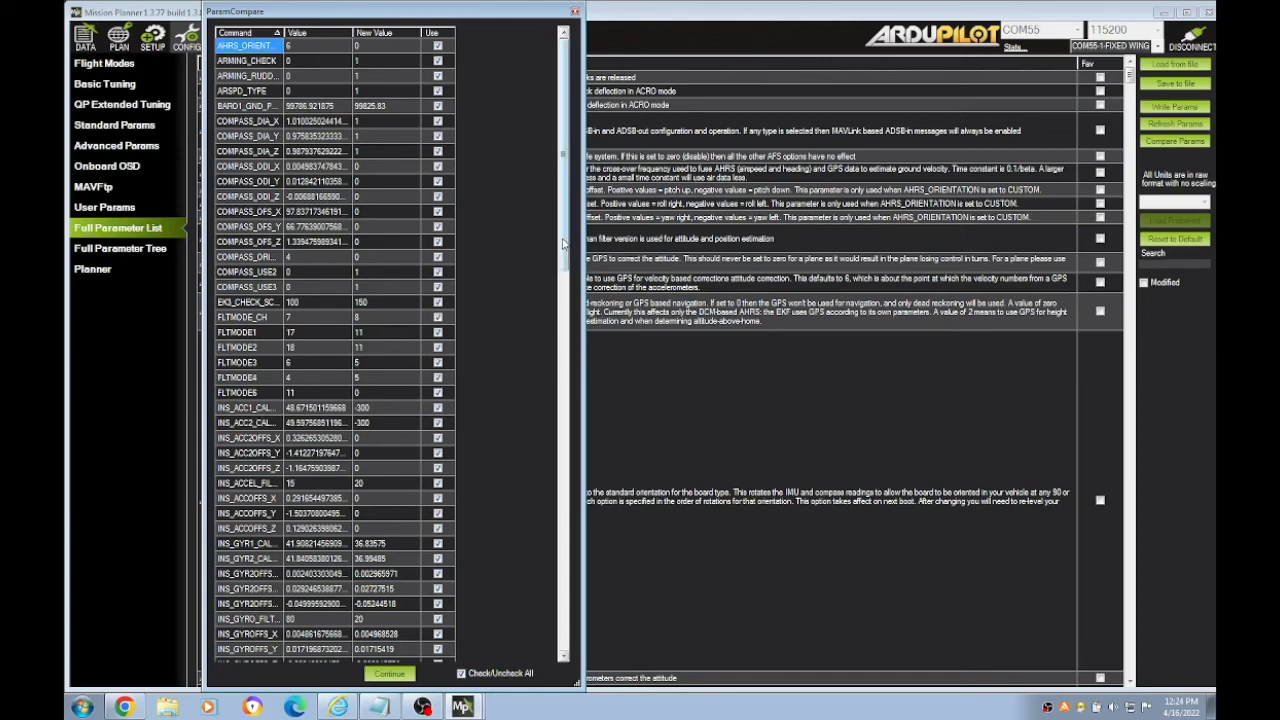
drag(564, 242, 566, 168)
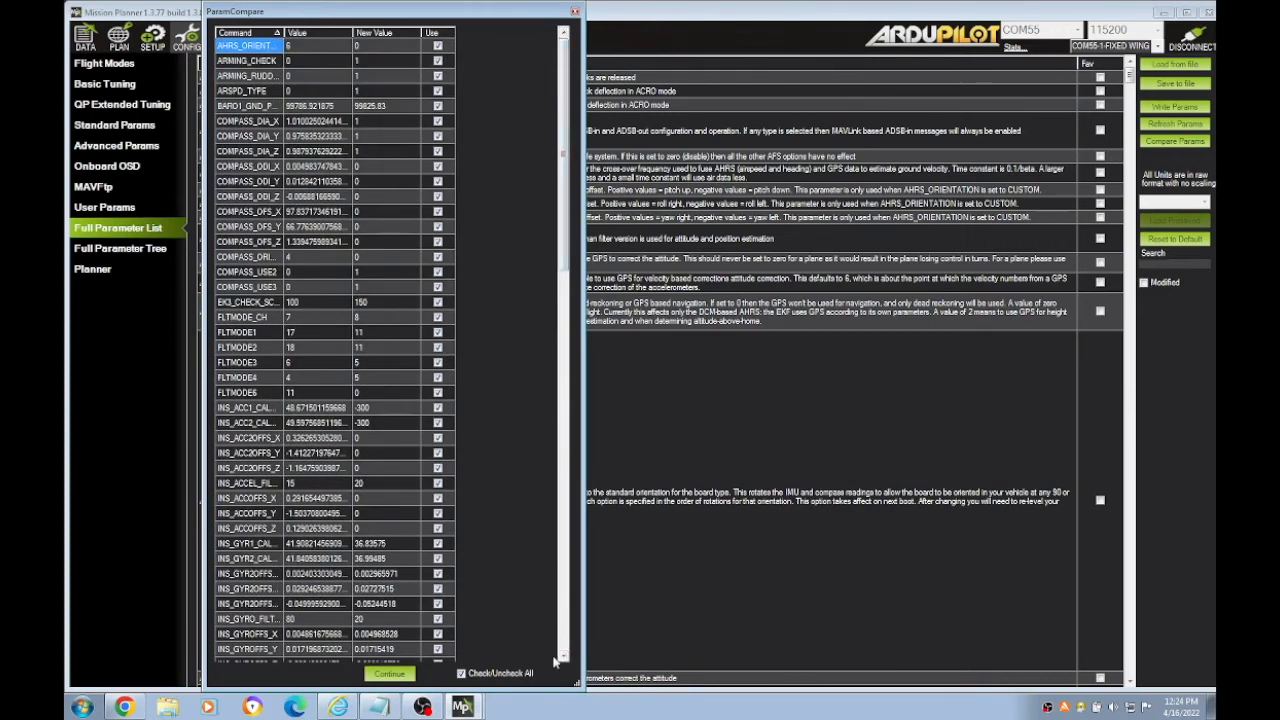
click(575, 12)
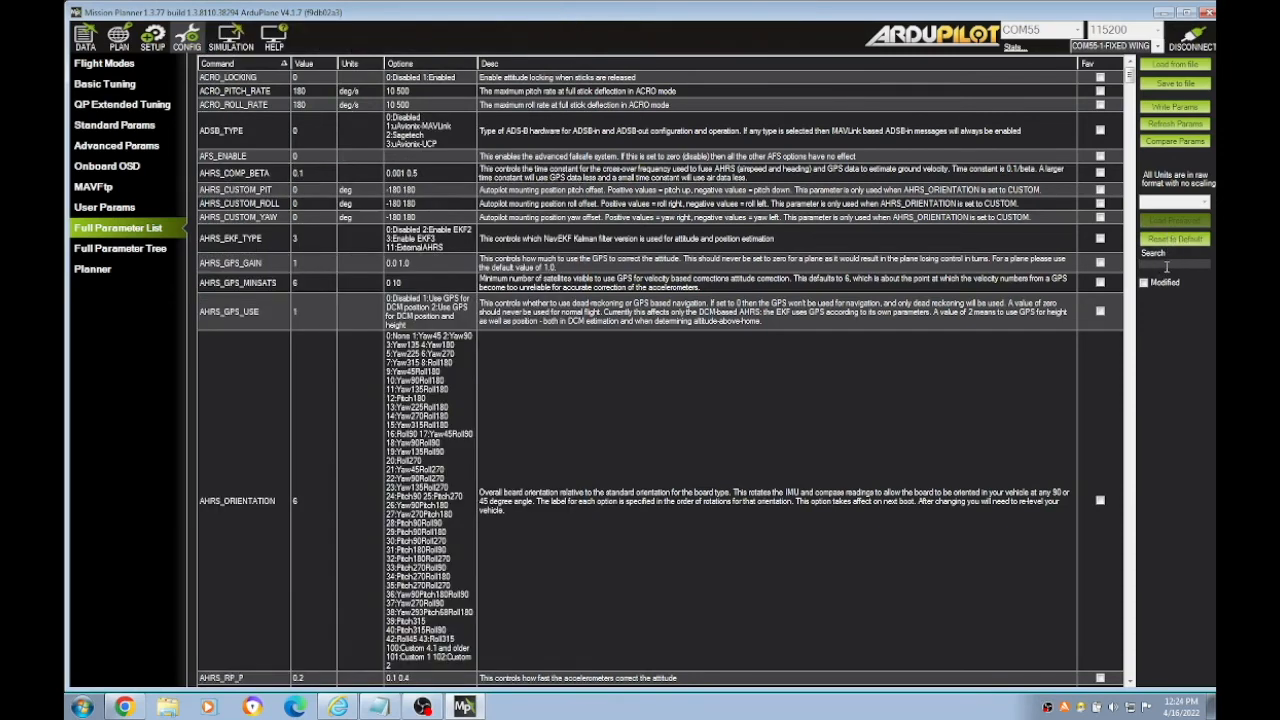
Step: Search the full parameter list for ahrs_orien and examine the AHRS_ORIENTATION value against its rotation options
click(1166, 267)
text(ahr)
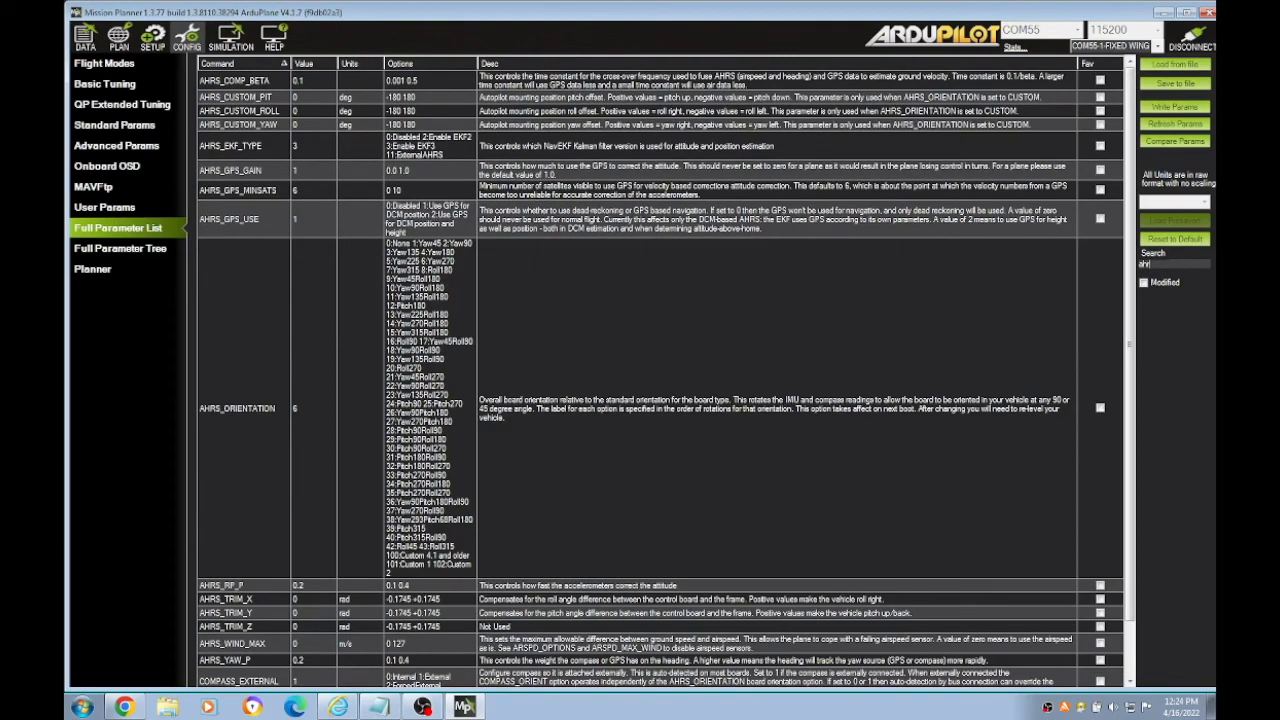
text(s_orien)
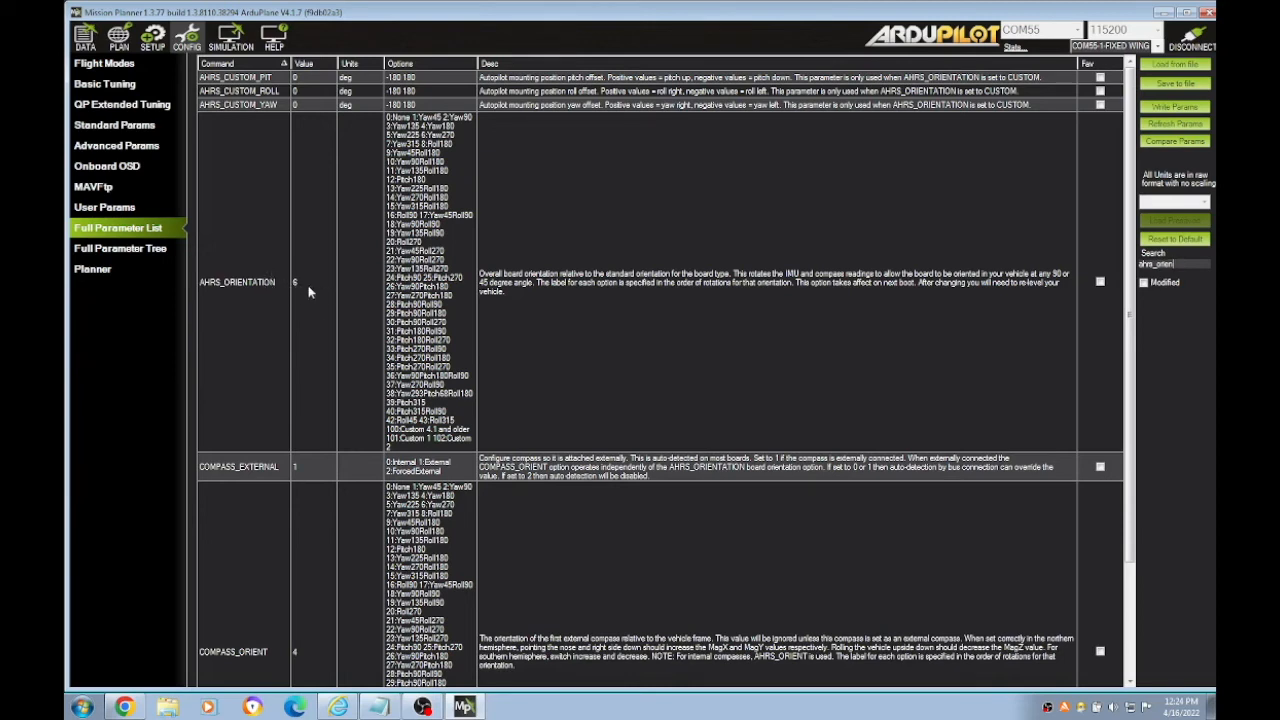
click(325, 326)
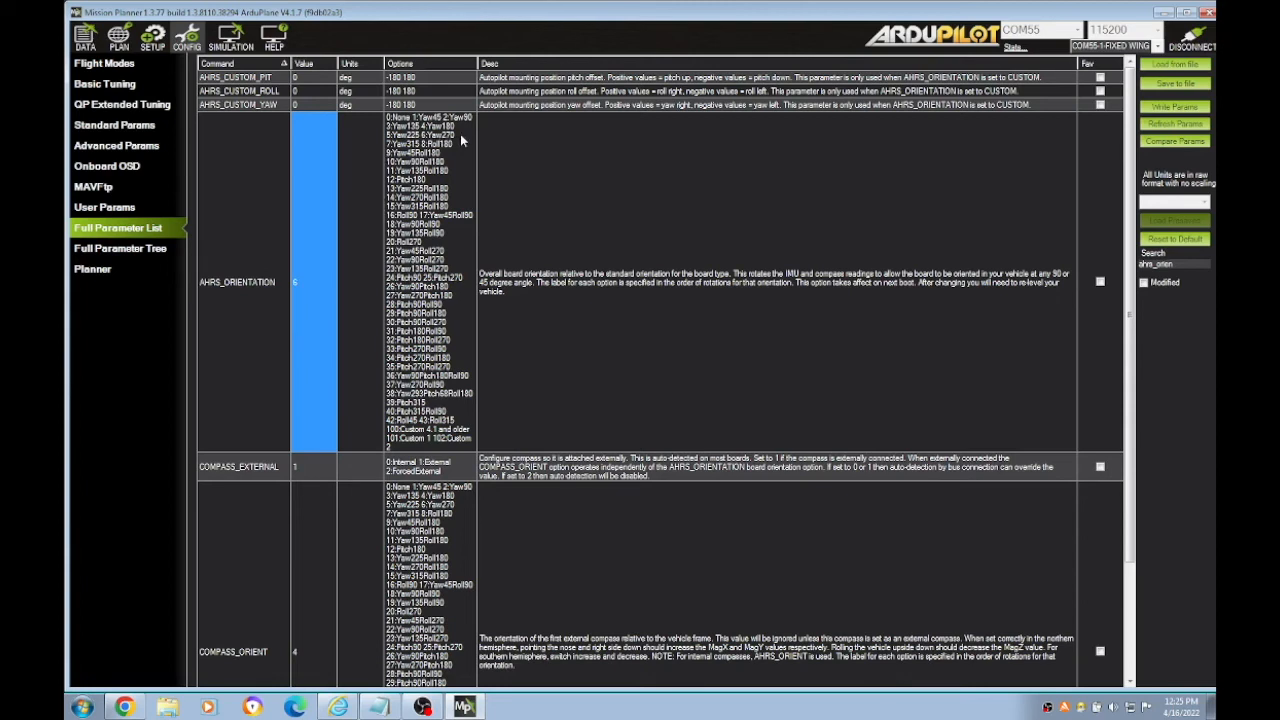
Step: Look up arming_check and arming_rudder in the full parameter list to review the arming settings
drag(1190, 266, 1075, 265)
text(arming_check)
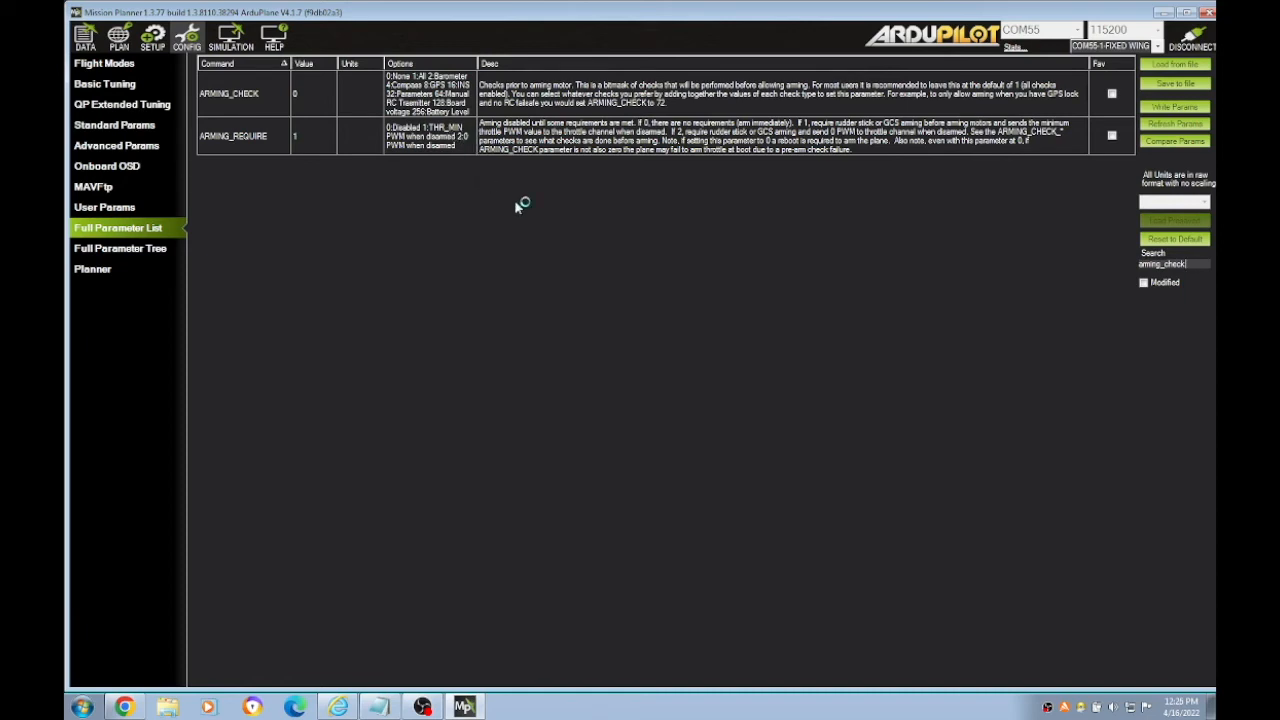
key(BackSpace)
key(BackSpace)
key(BackSpace)
key(BackSpace)
key(BackSpace)
text(rudder)
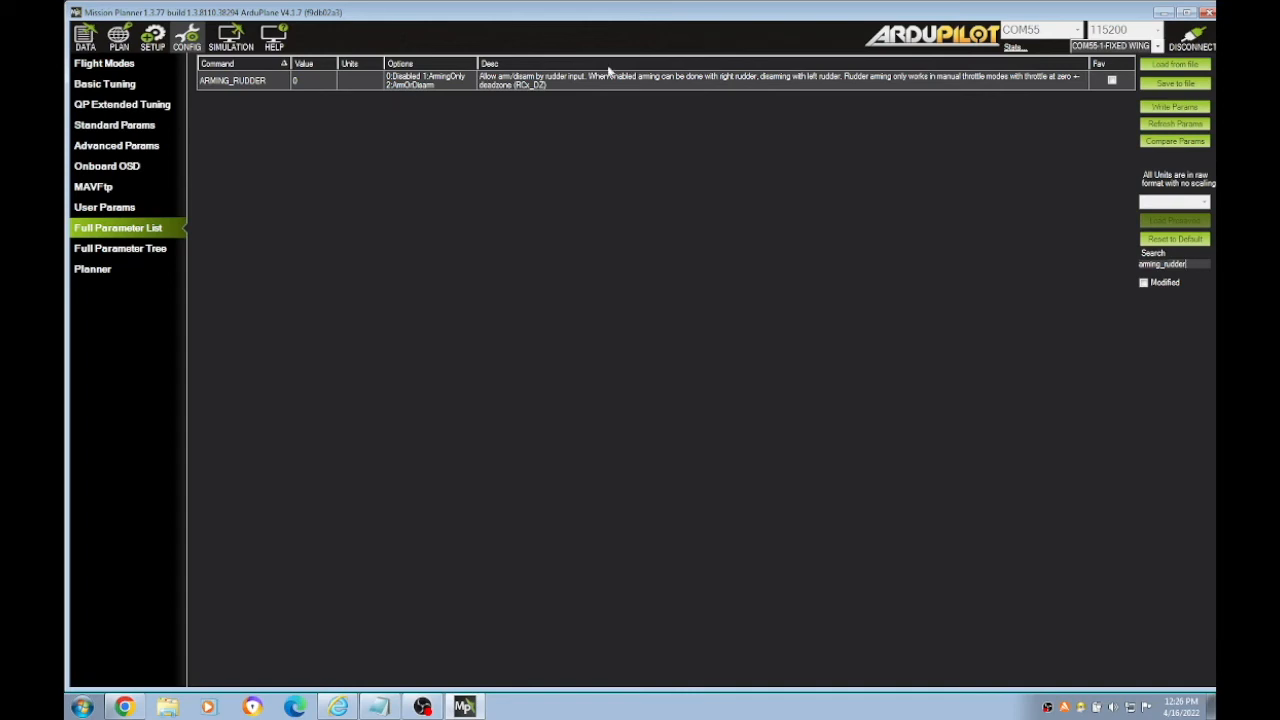
Step: Look up rc9_option in the full parameter list and check its value against the available channel functions
drag(1199, 265, 1112, 268)
text(rc9_option)
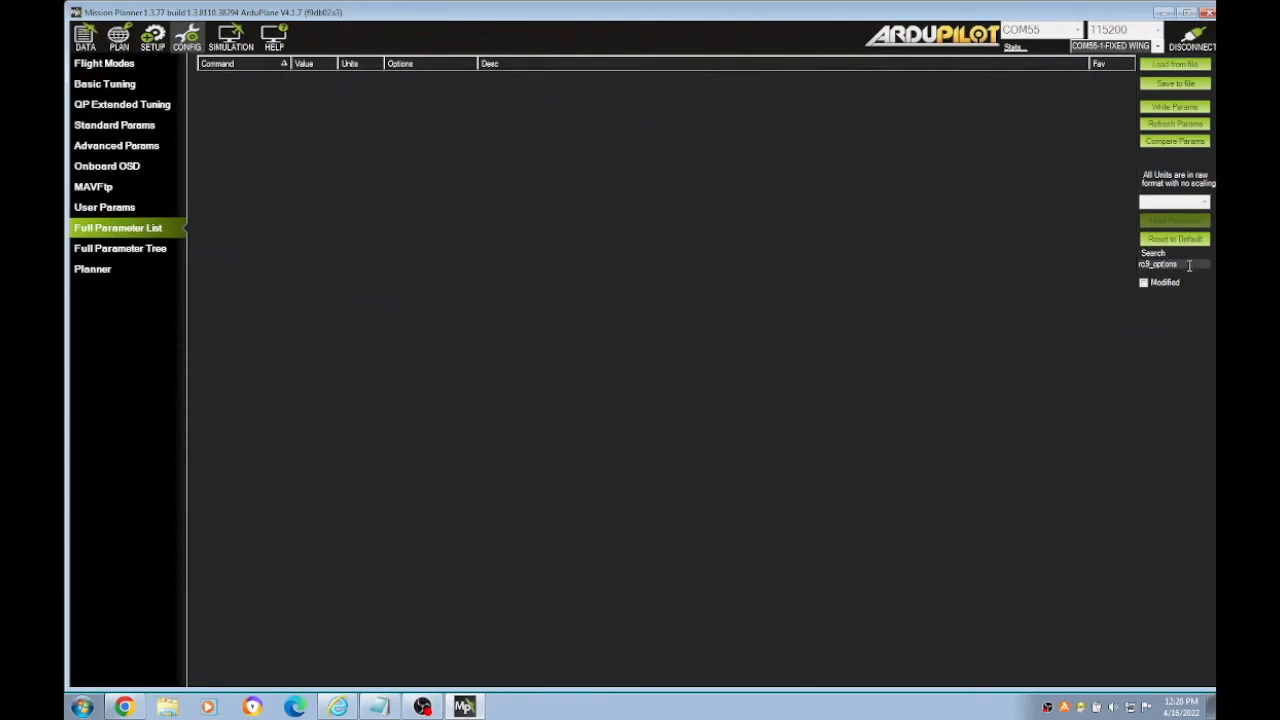
key(BackSpace)
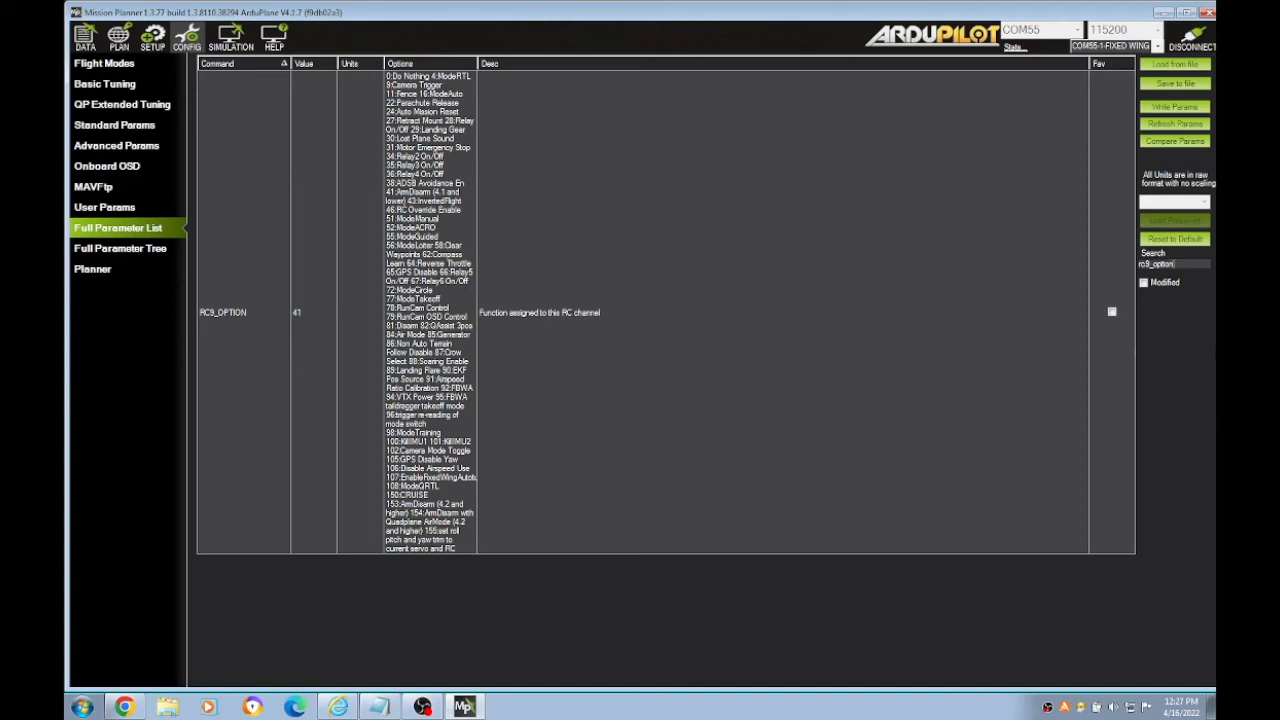
Step: Look up fltmode_ch and arspd_type in the full parameter list to review the flight mode channel and airspeed sensor settings
drag(1192, 264, 1095, 266)
text(r)
text(c)
text(tmode_ch)
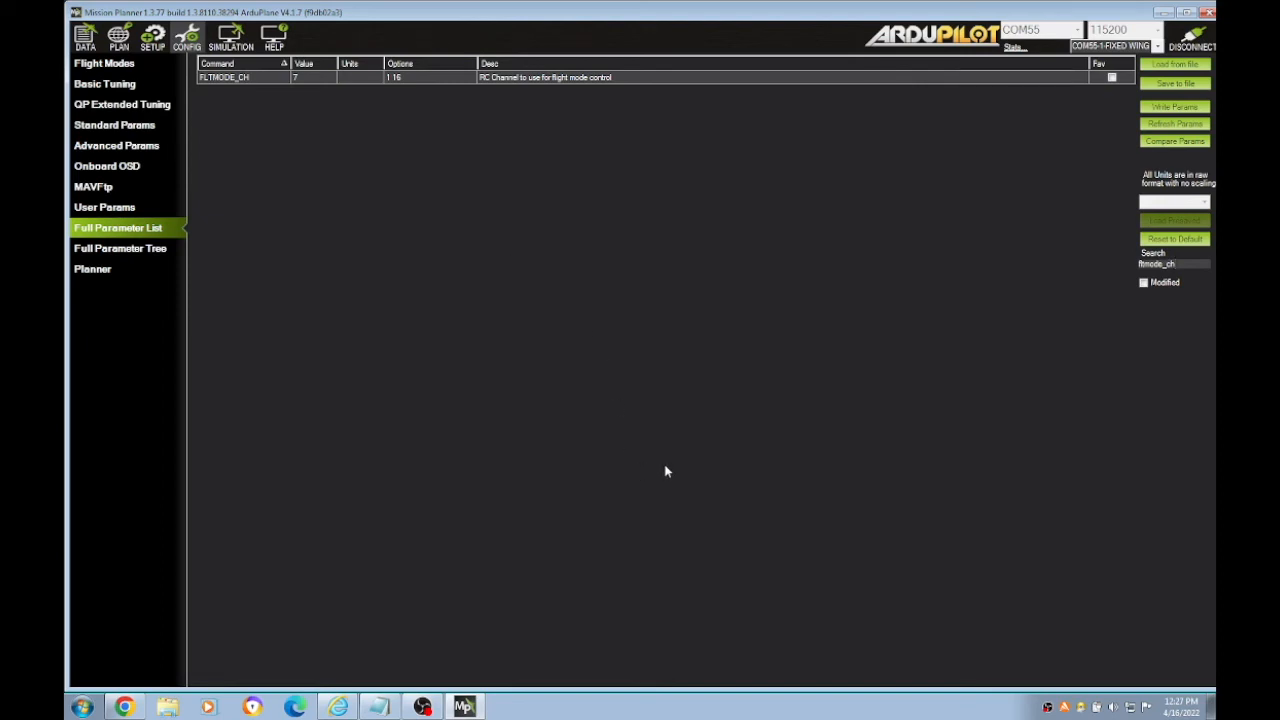
drag(1193, 263, 1139, 263)
text(arspd_type)
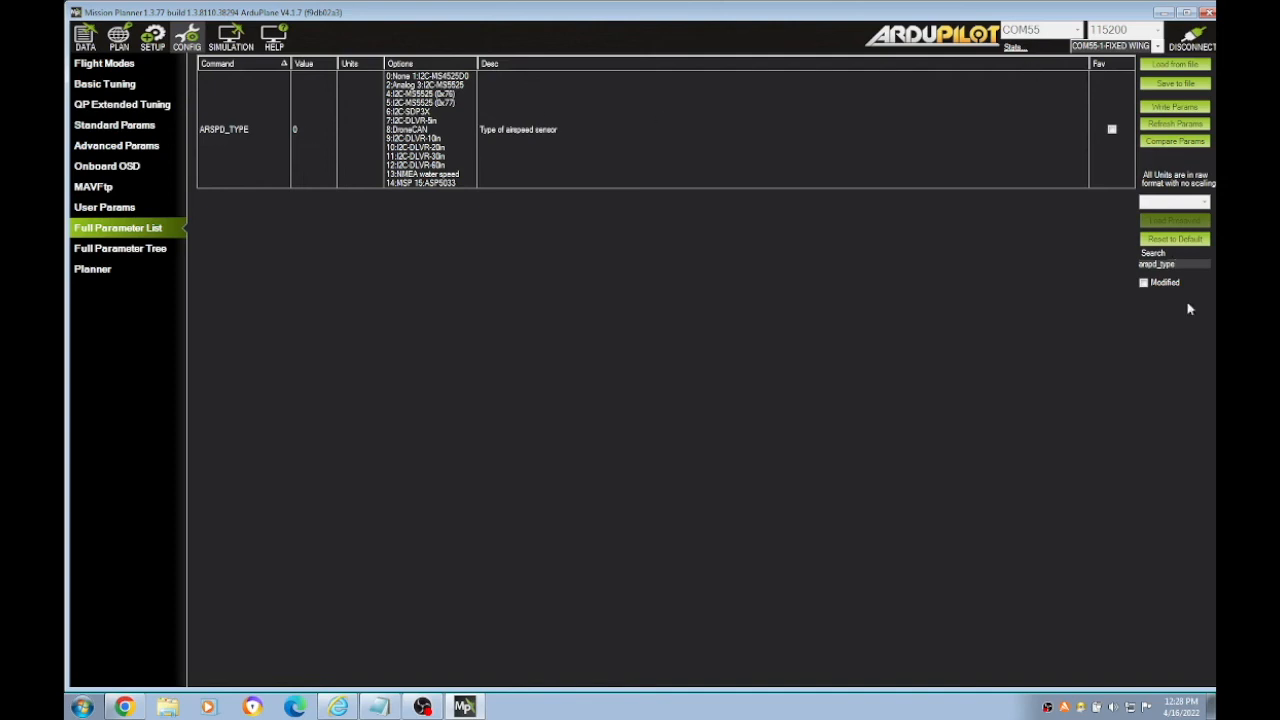
Step: Search the full parameter list for terrain_enab and review the terrain data and terrain following settings
drag(1184, 265, 1086, 263)
text(te)
text(rain_e)
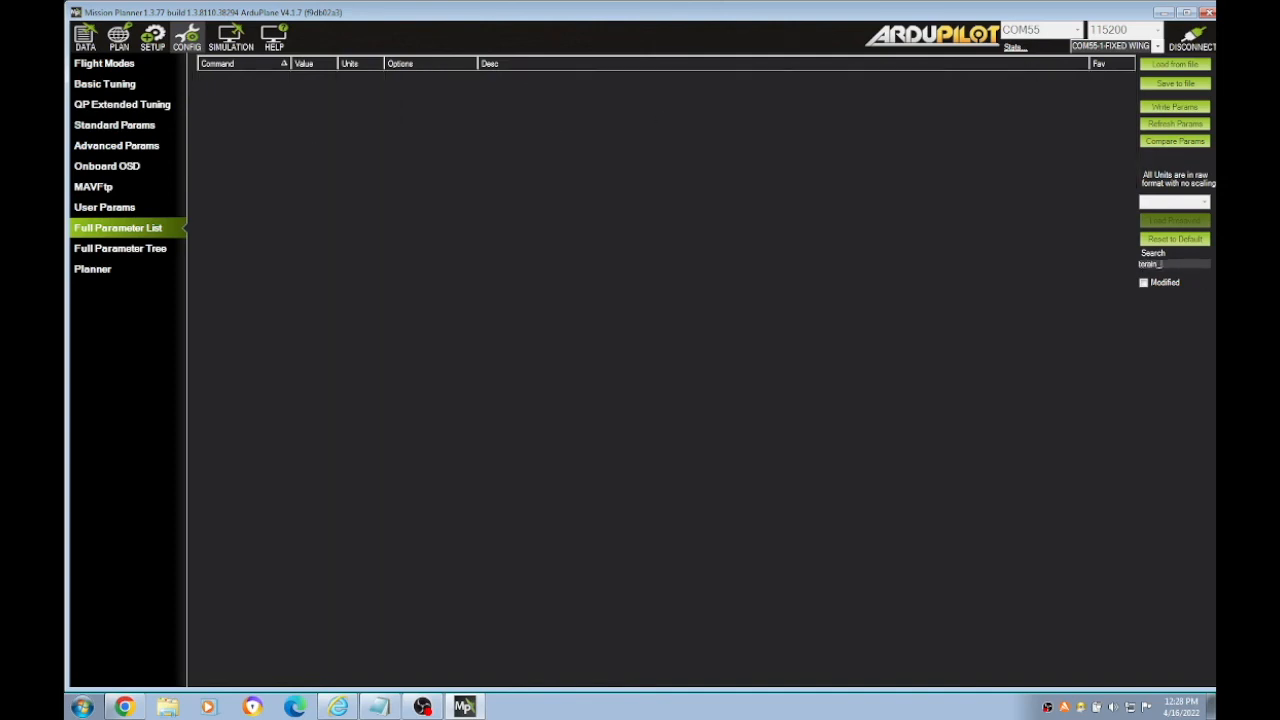
text(nable)
key(BackSpace)
key(BackSpace)
key(BackSpace)
key(BackSpace)
key(BackSpace)
key(BackSpace)
text(rain_enable)
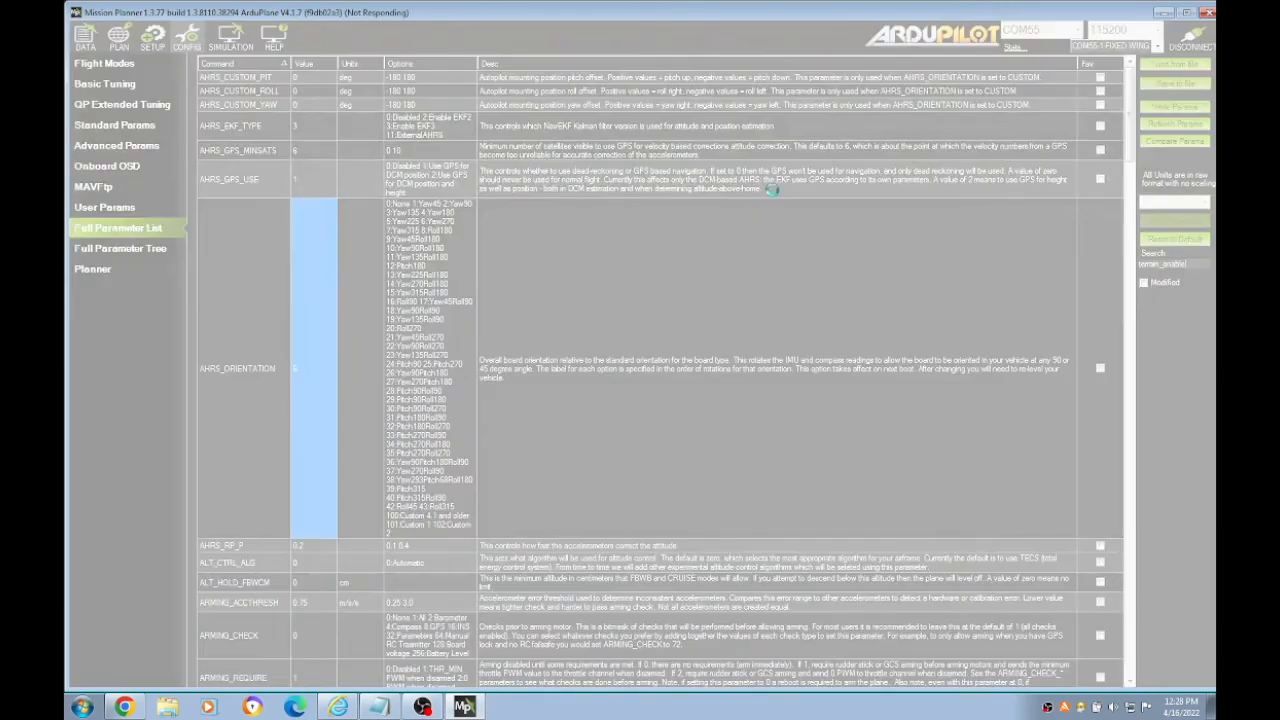
key(BackSpace)
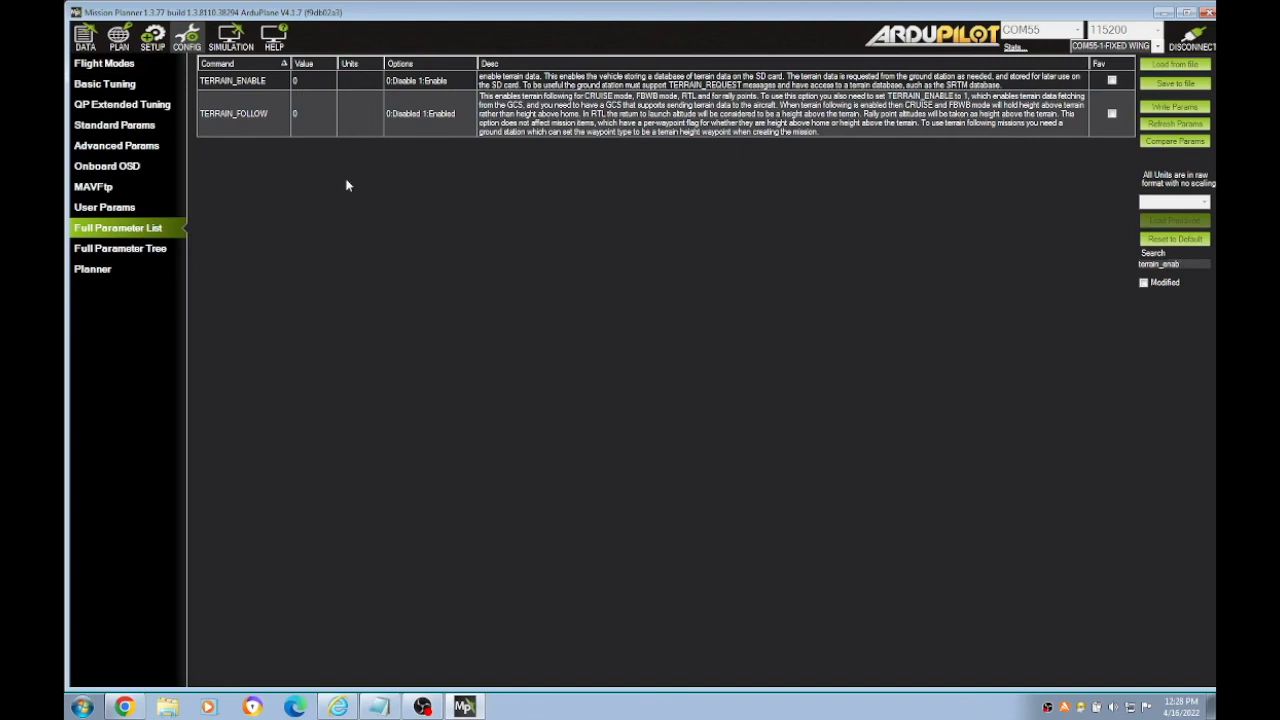
Step: Replace the terrain search with osd_type and check the OSD type value against its options
key(BackSpace)
key(BackSpace)
key(BackSpace)
key(BackSpace)
key(BackSpace)
key(BackSpace)
key(BackSpace)
key(BackSpace)
key(BackSpace)
text(osd_type)
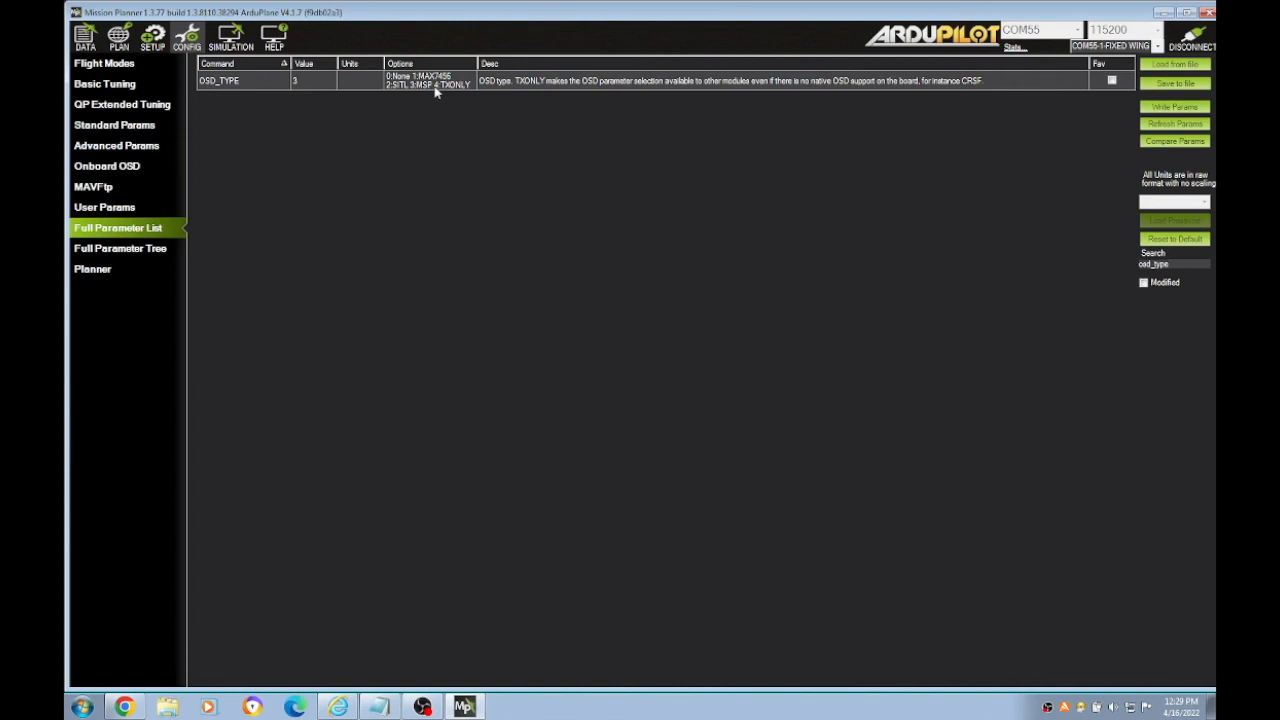
Step: Look up the SERIAL2_PROTOCOL parameter and the Serial7_ parameters to review the settings of both serial ports
drag(1174, 262, 1060, 258)
text(o)
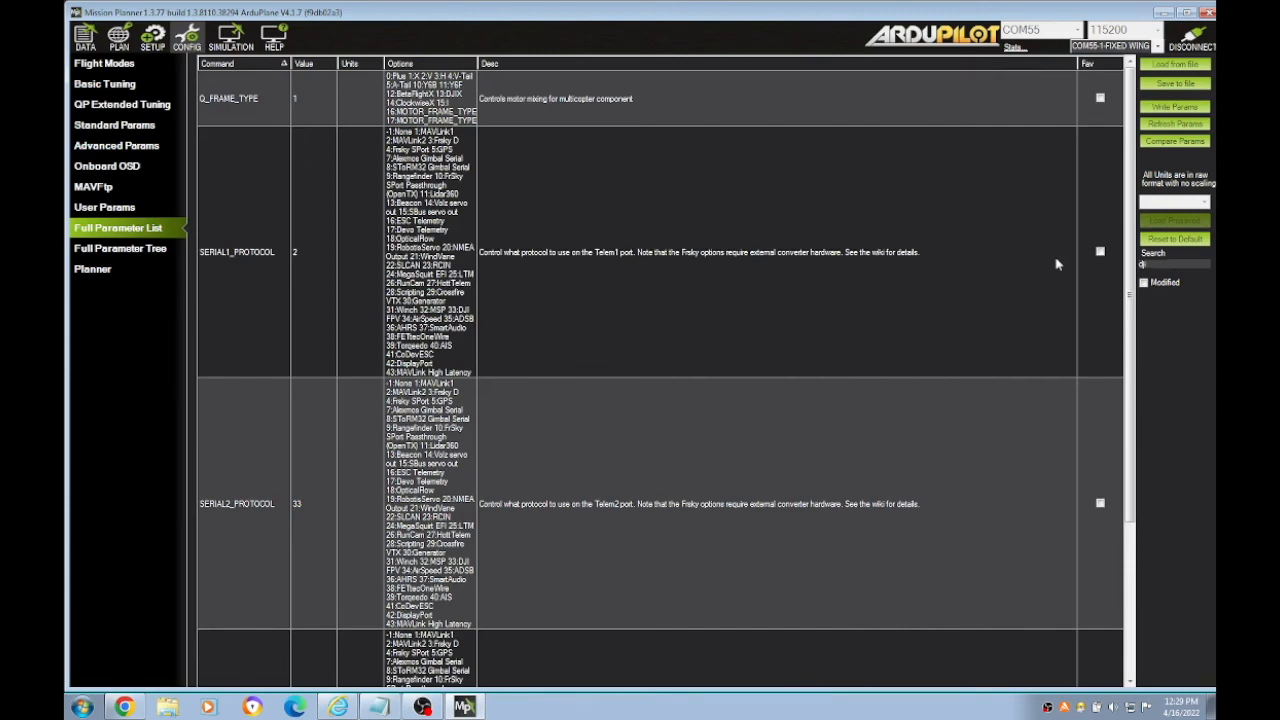
key(BackSpace)
text(serial_)
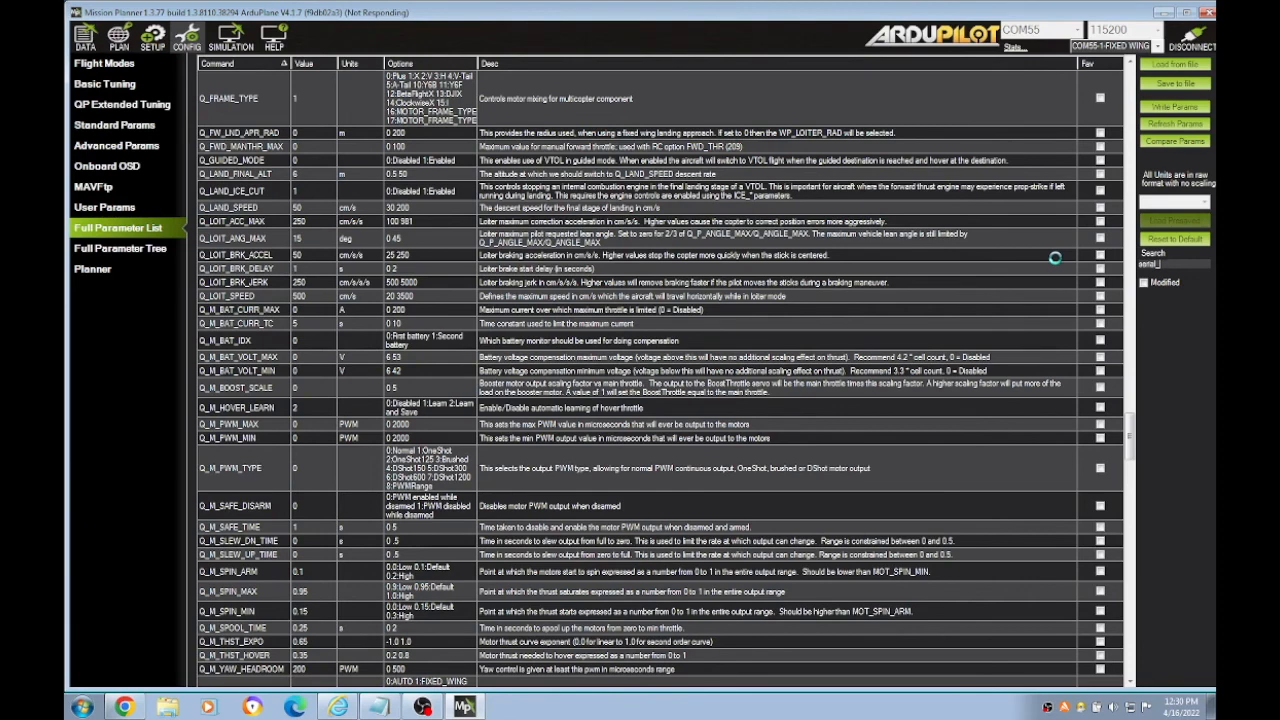
text(2_protocol)
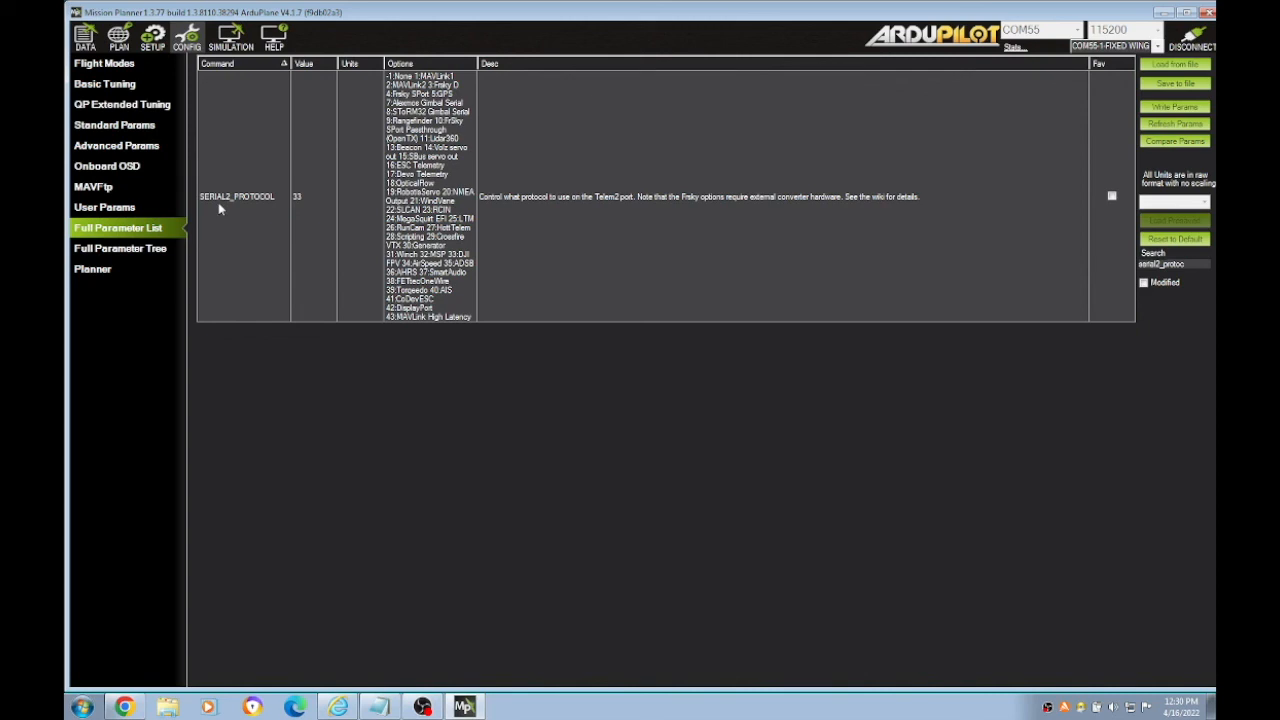
key(BackSpace)
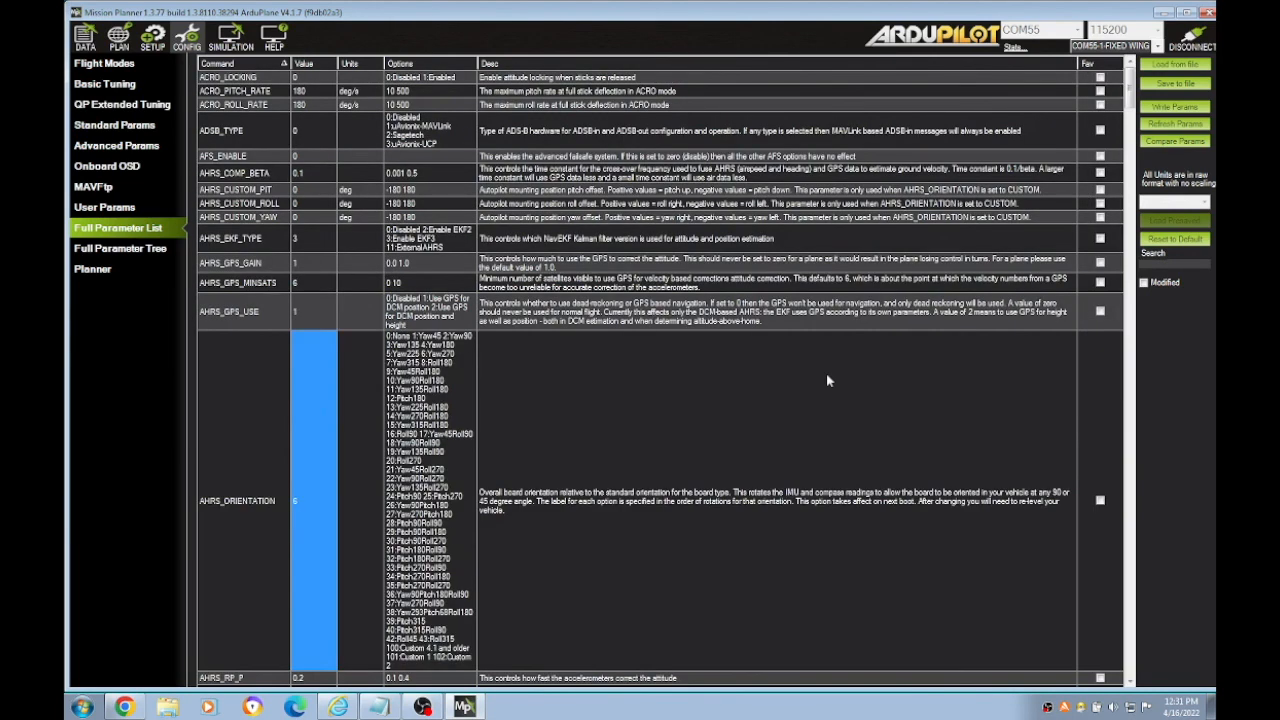
text(Serial7_)
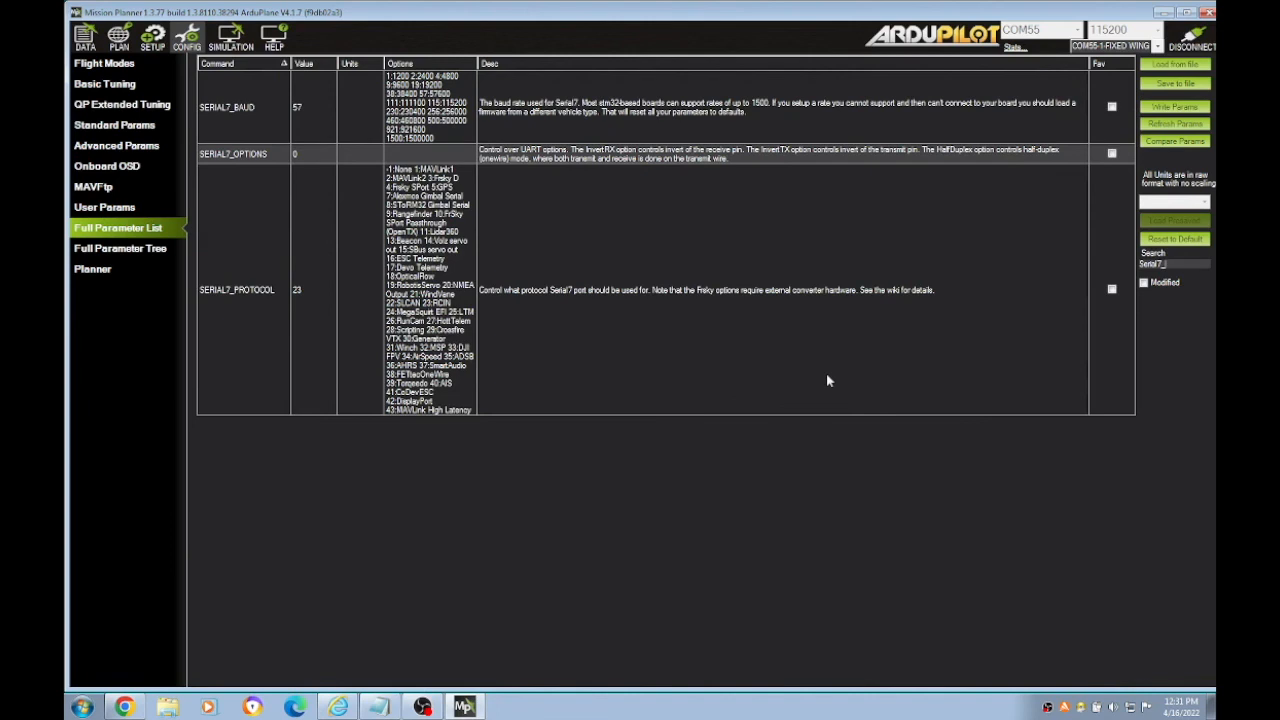